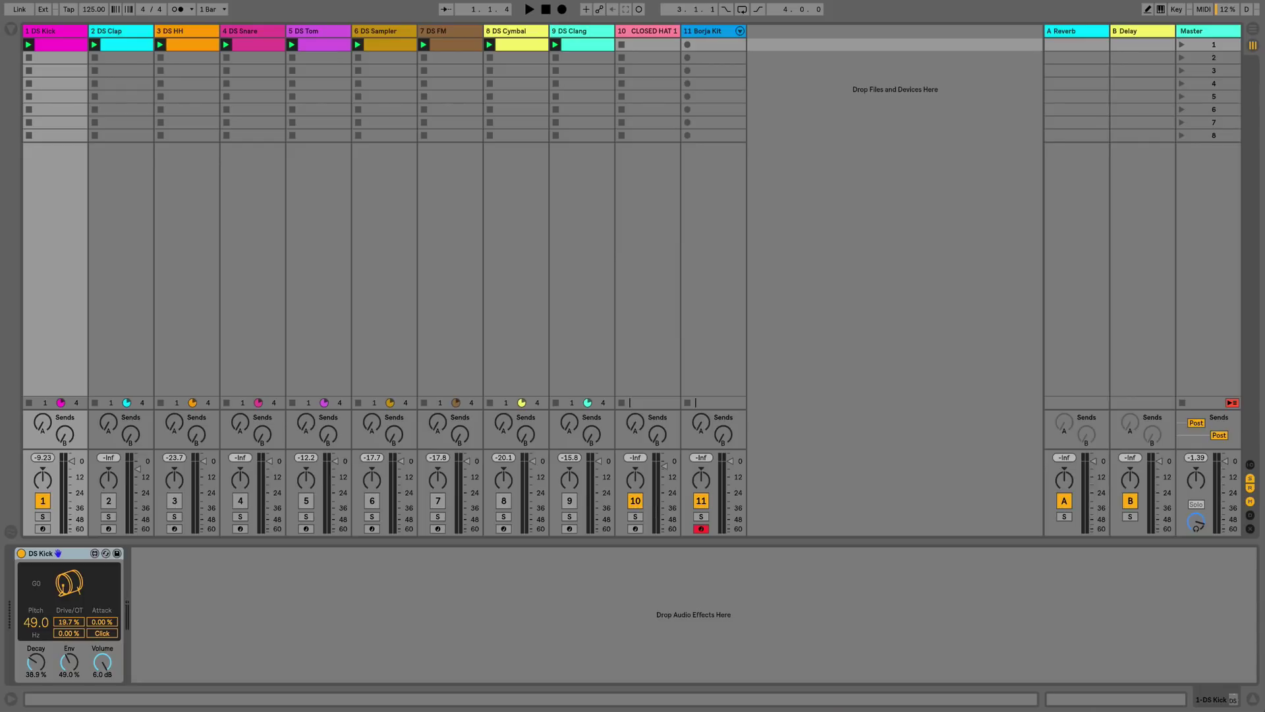
- Show the browser and look through the Max MIDI Effect devices in the Max for Live category
key("super+alt+b")
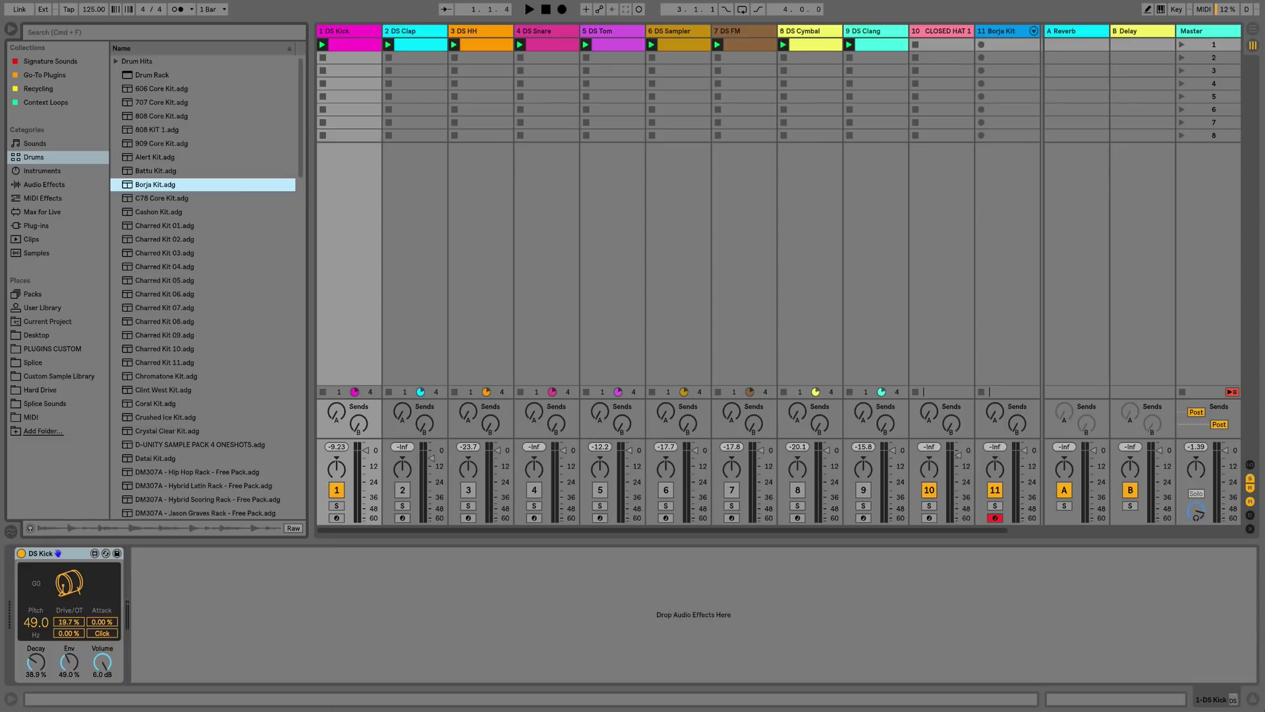
left_click(42, 212)
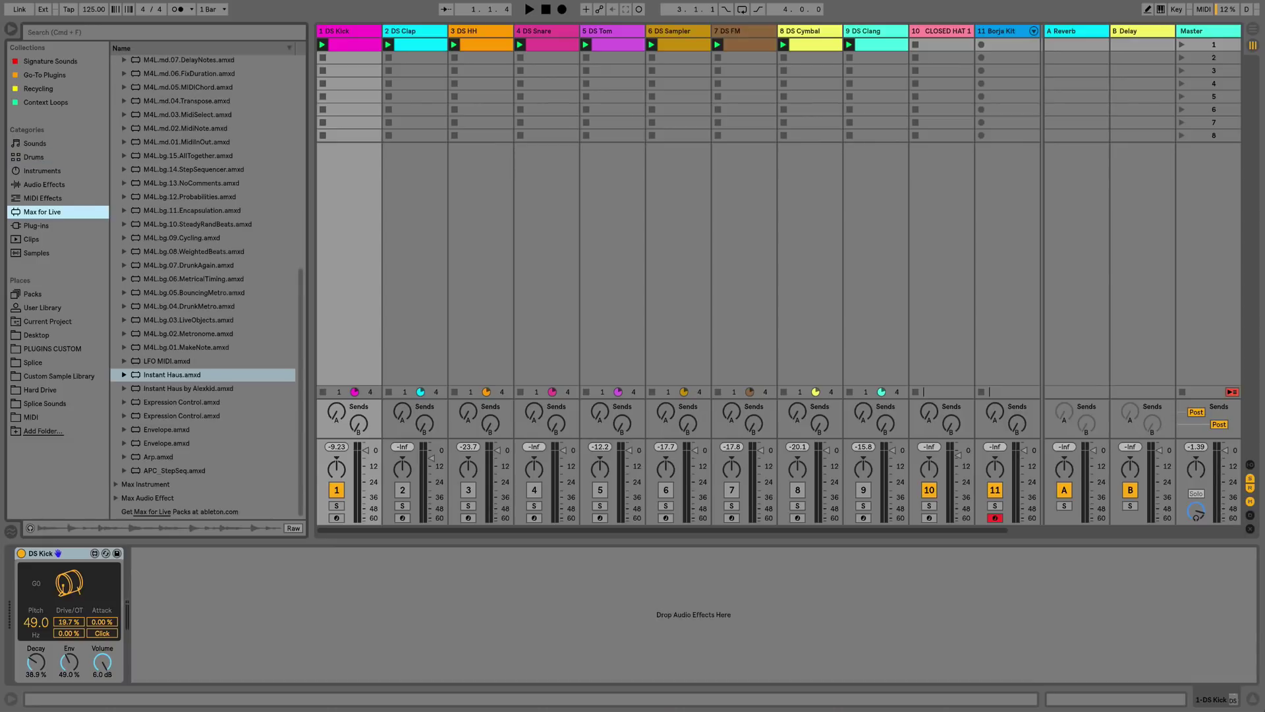
scroll(205, 284, "up", 10)
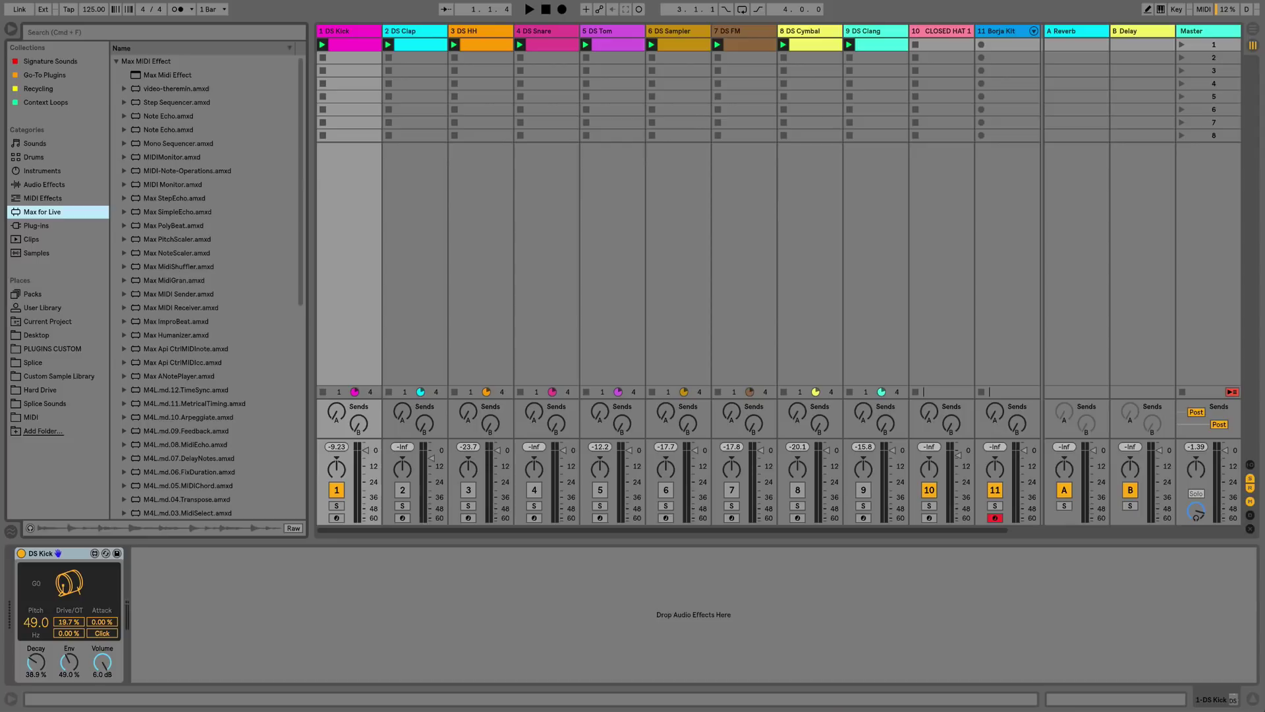
scroll(204, 283, "down", 6)
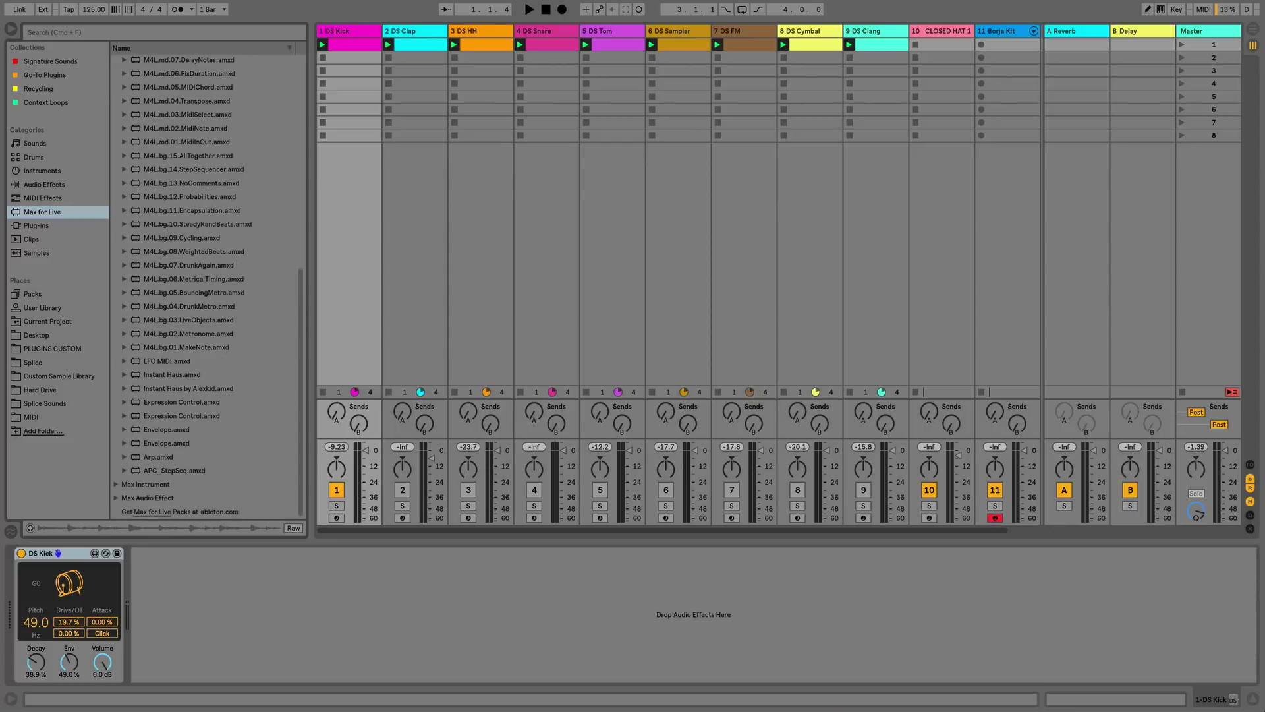
scroll(204, 284, "up", 6)
key("Left")
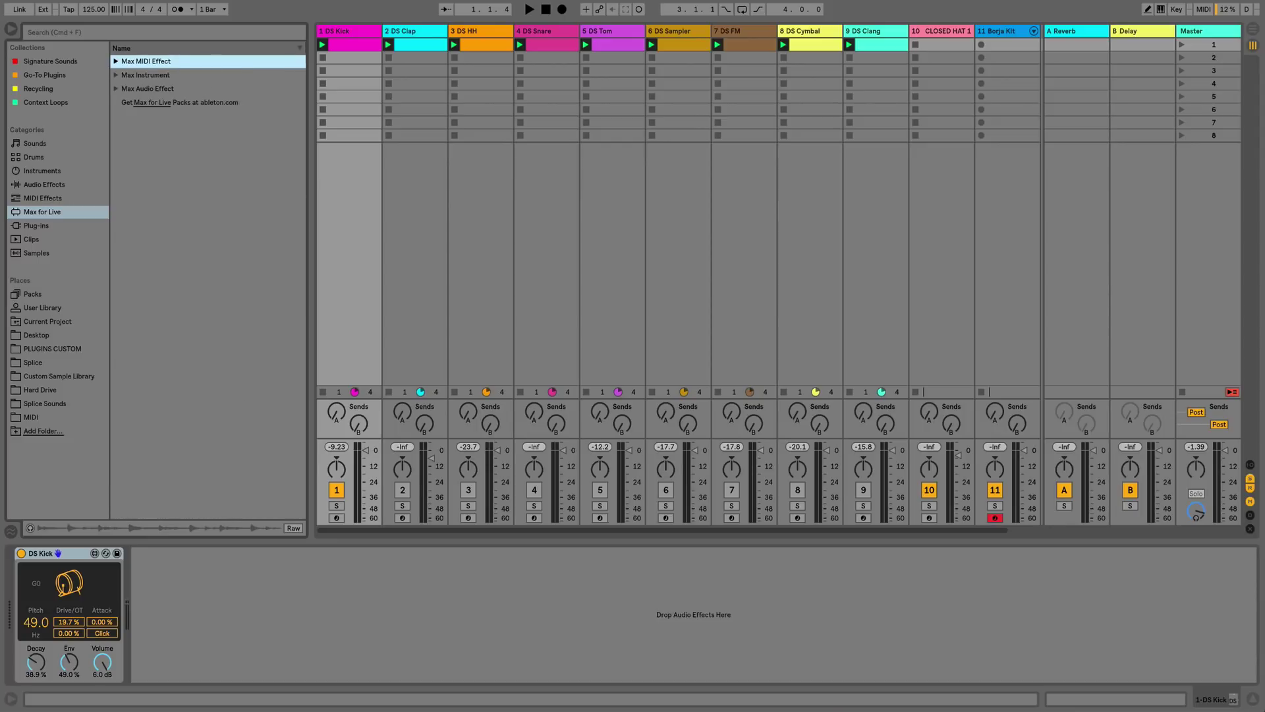
- Look through the Max Instrument and Max Audio Effect device lists, collapsing each folder after viewing
key("Down")
key("Right")
scroll(204, 283, "down", 7)
scroll(204, 283, "up", 7)
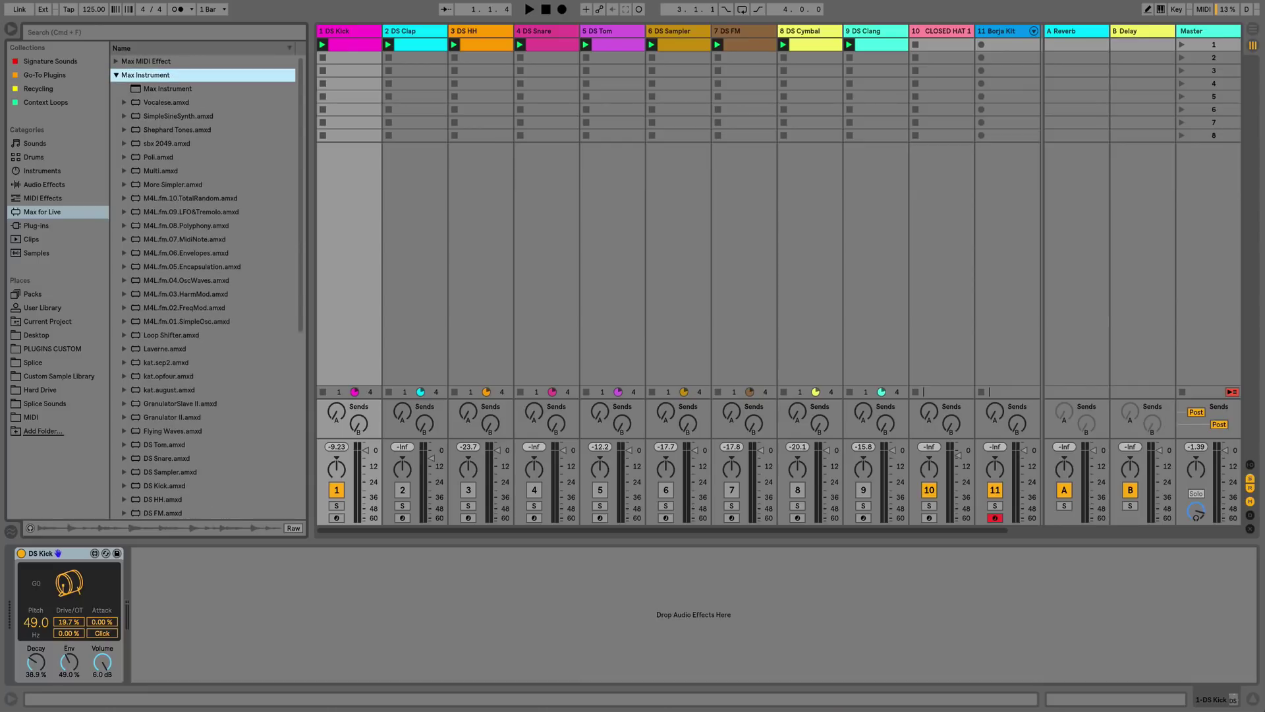
key("Left")
key("Down")
key("Right")
scroll(204, 283, "down", 10)
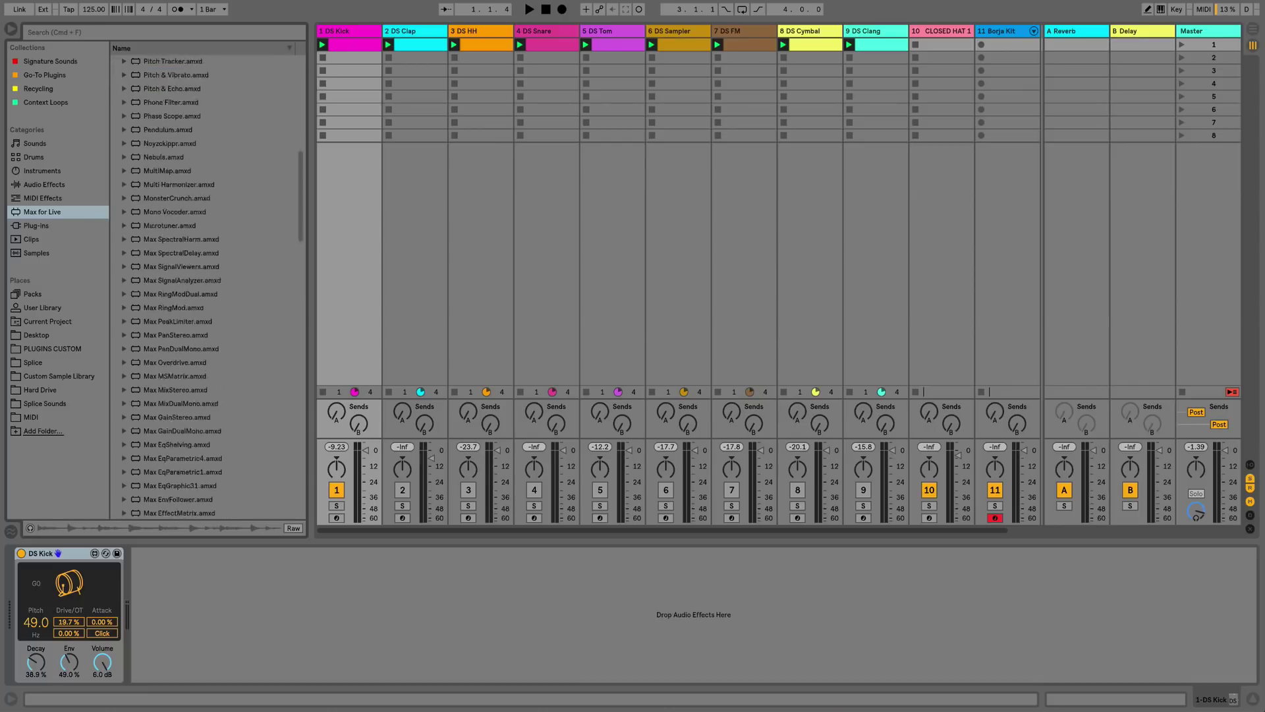
scroll(205, 284, "down", 10)
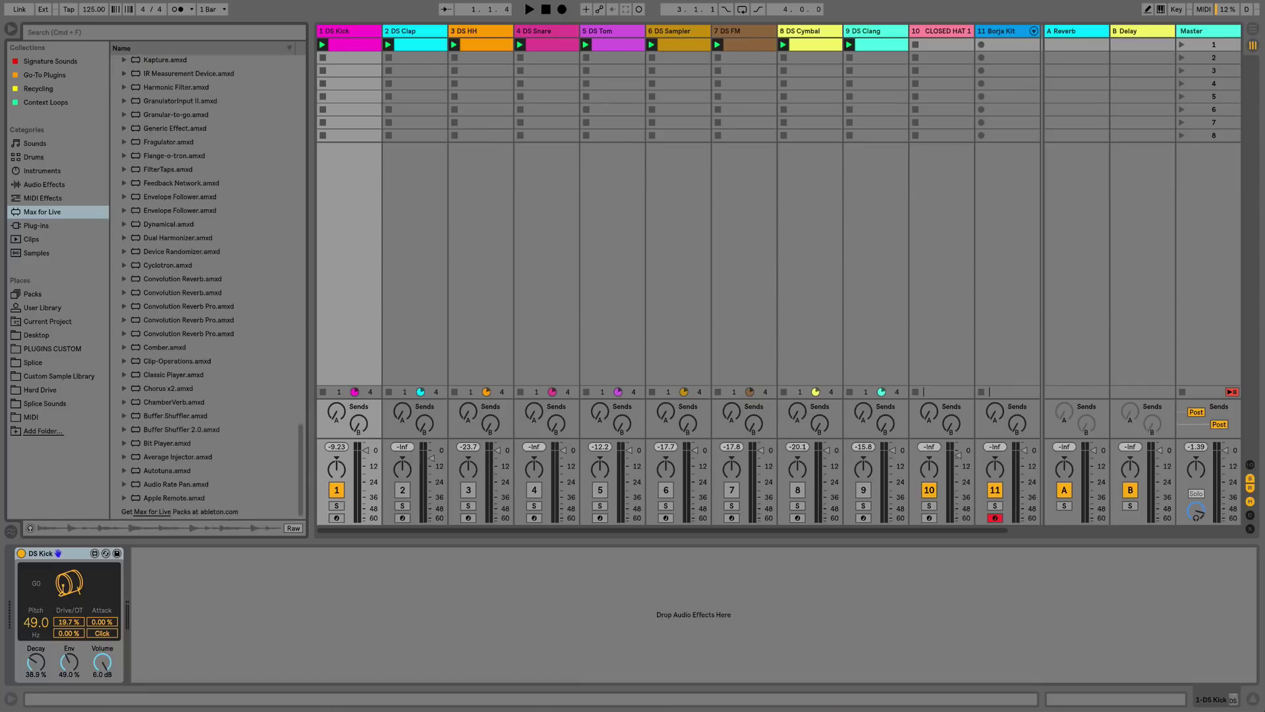
scroll(205, 284, "up", 20)
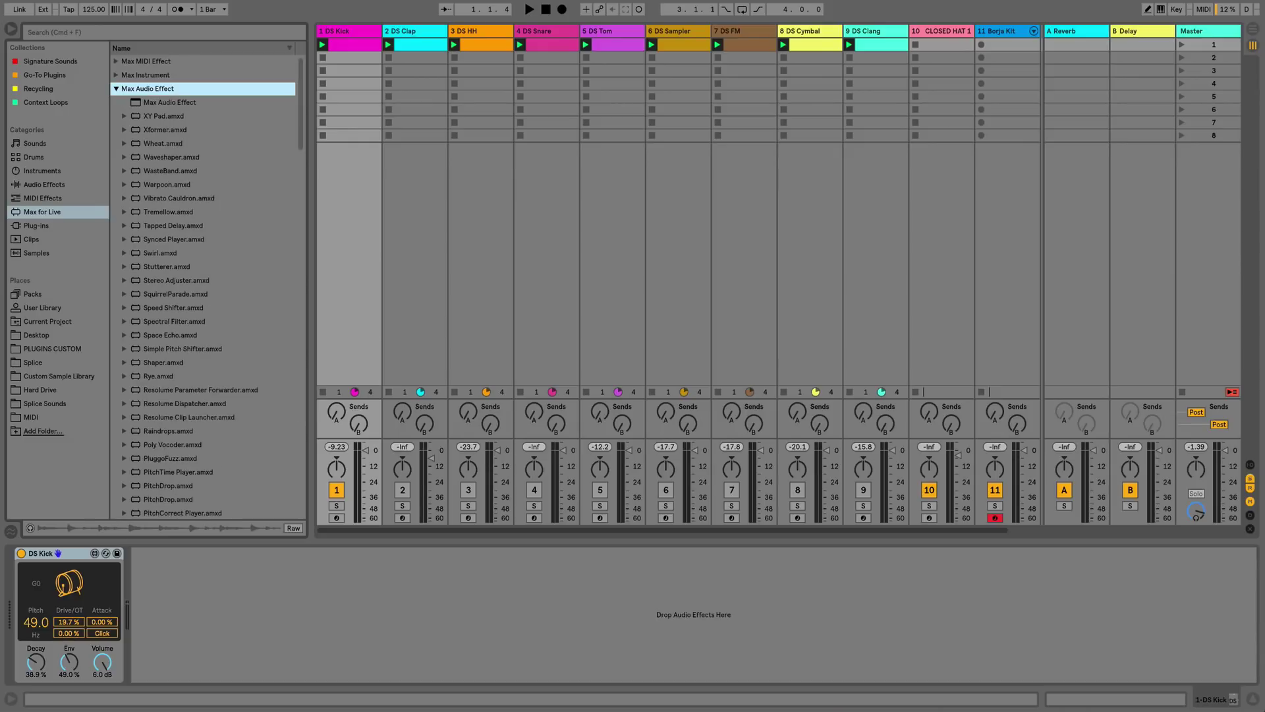
key("Left")
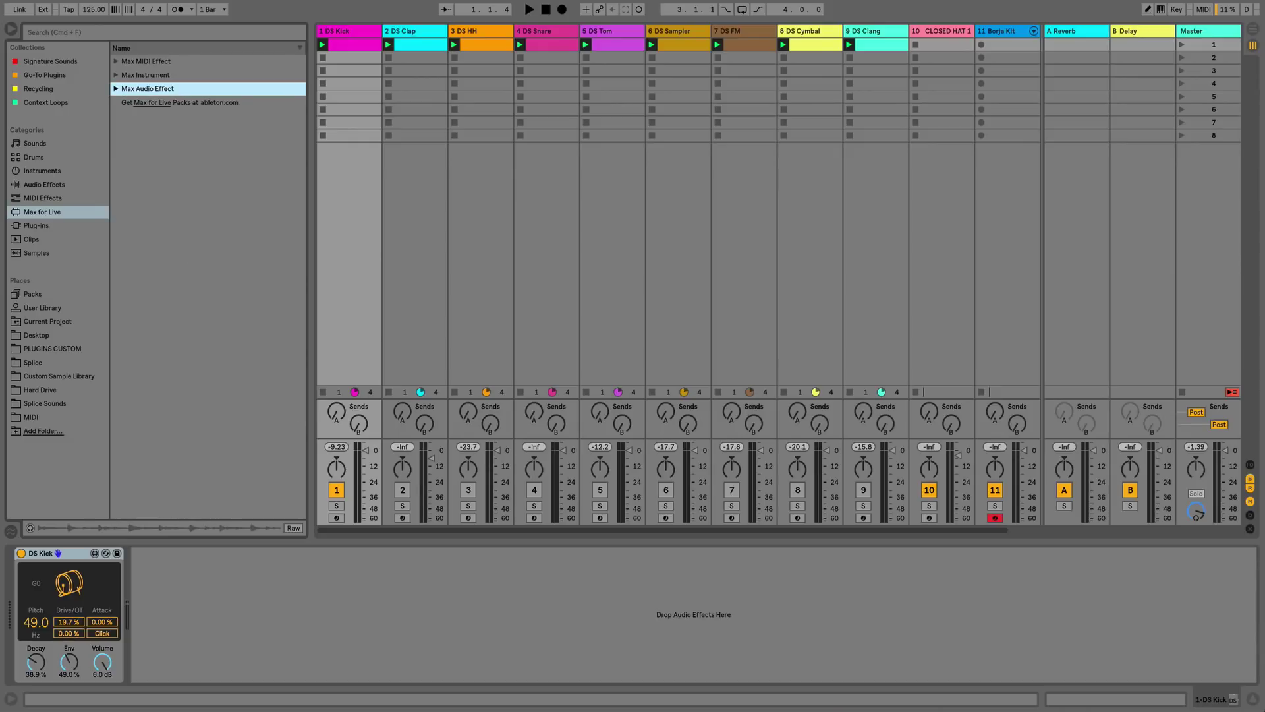
- Examine the installed Packs, including the API and Building Blocks folders of M4L Building Tools, leaving the pack folders collapsed
left_click(33, 294)
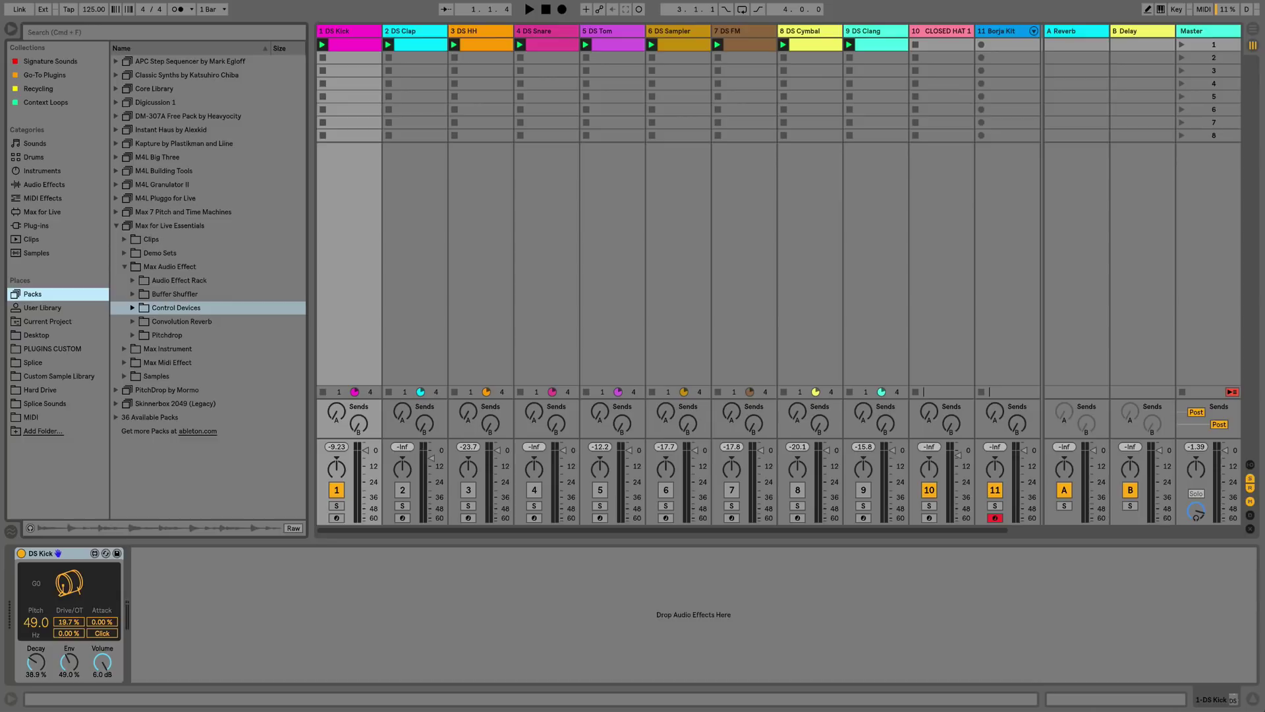
left_click(169, 225)
key("Left")
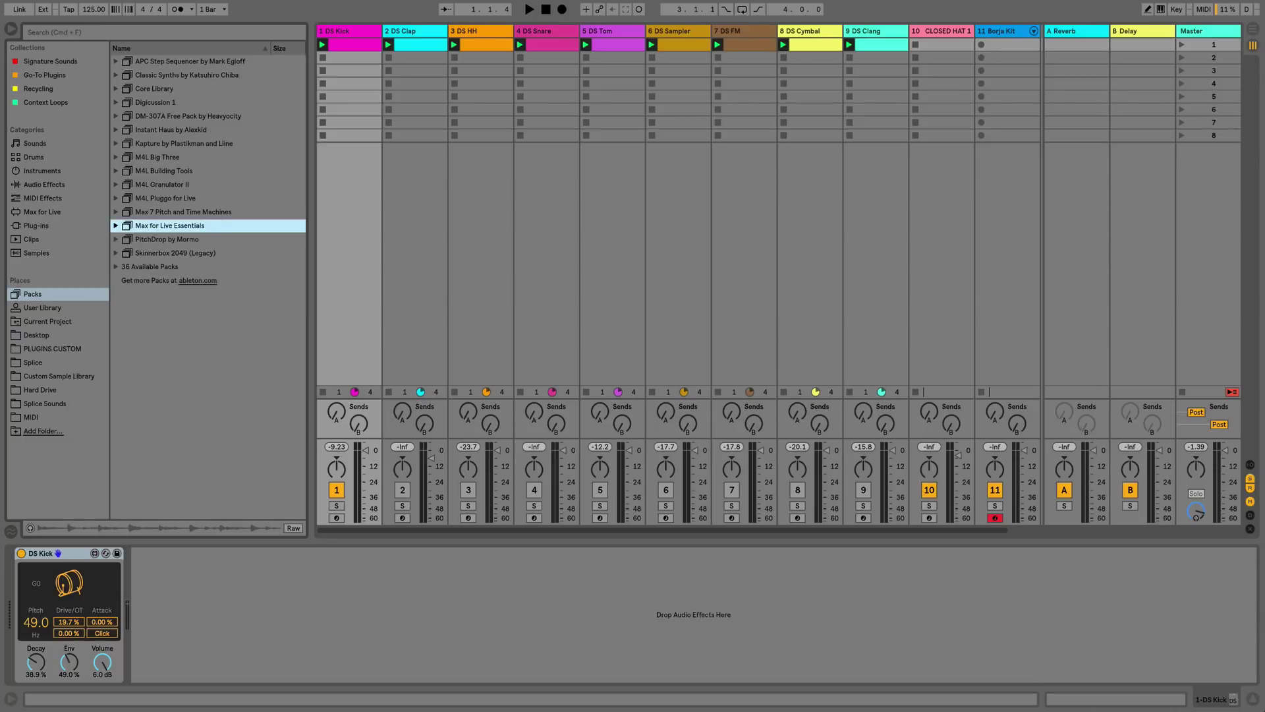
key("Down")
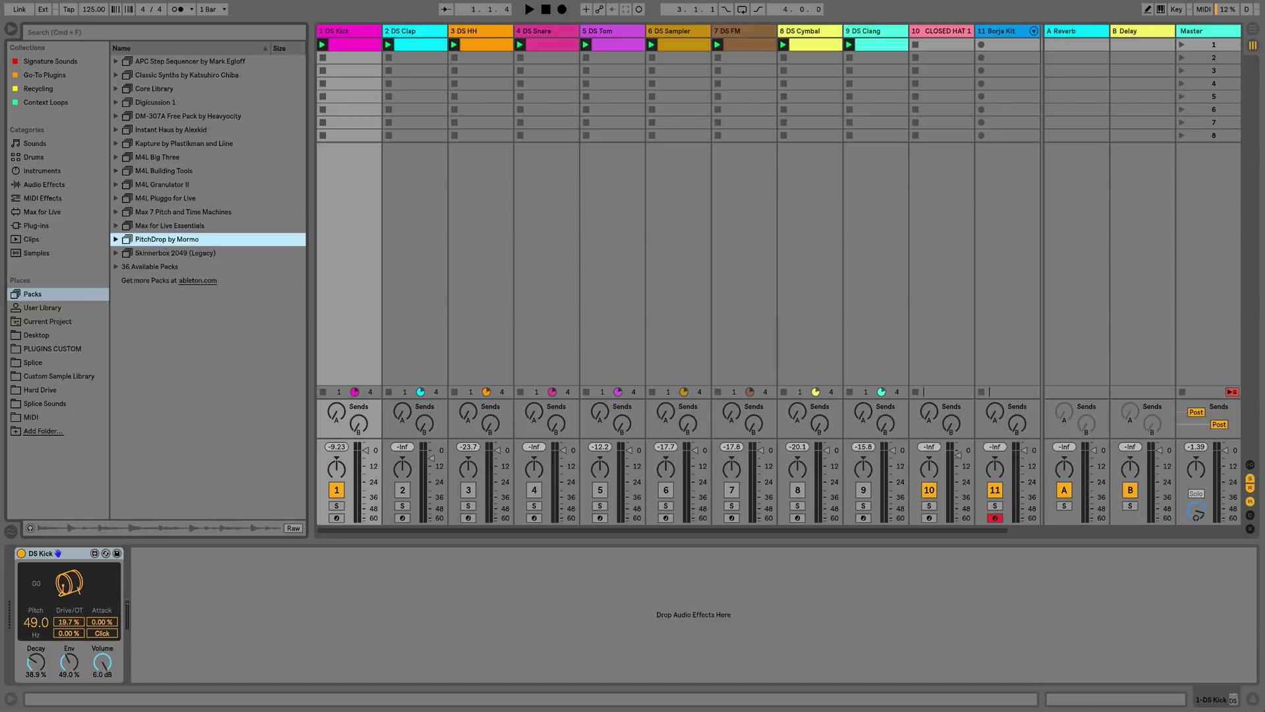
left_click(116, 171)
key("Down")
key("Right")
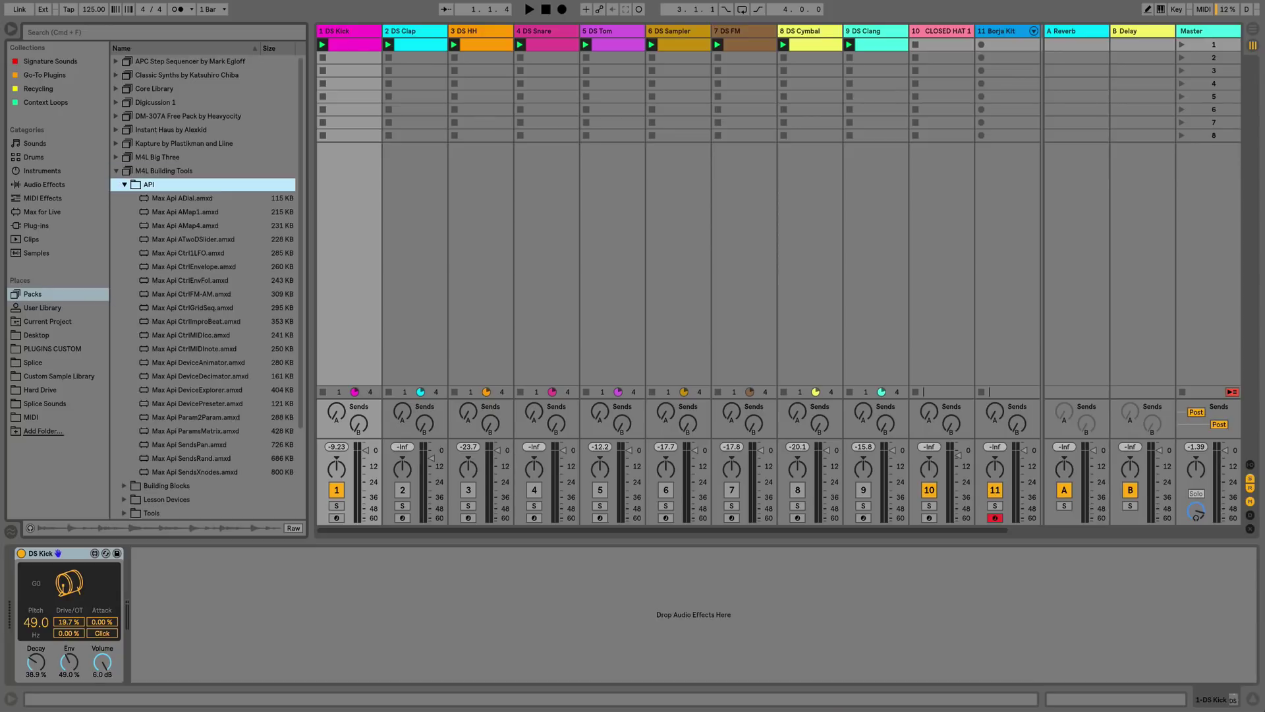
key("Left")
key("Down")
key("Right")
key("Left")
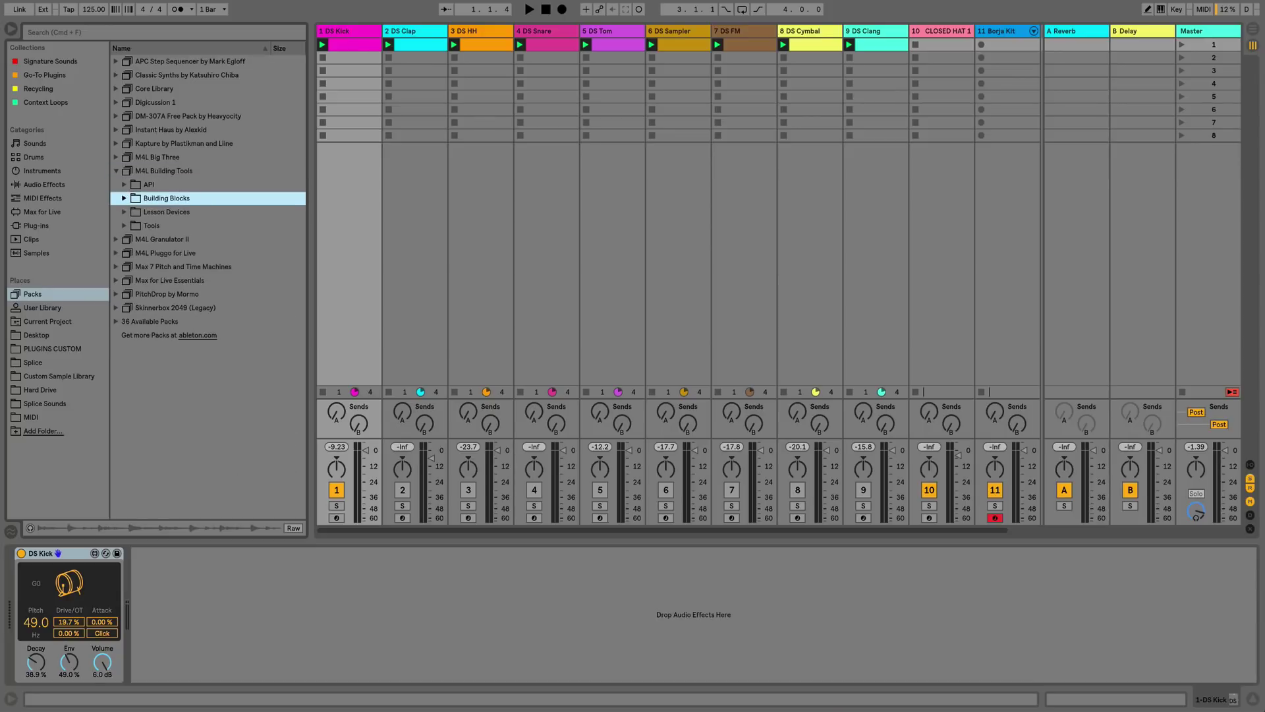
key("Left")
key("Left")
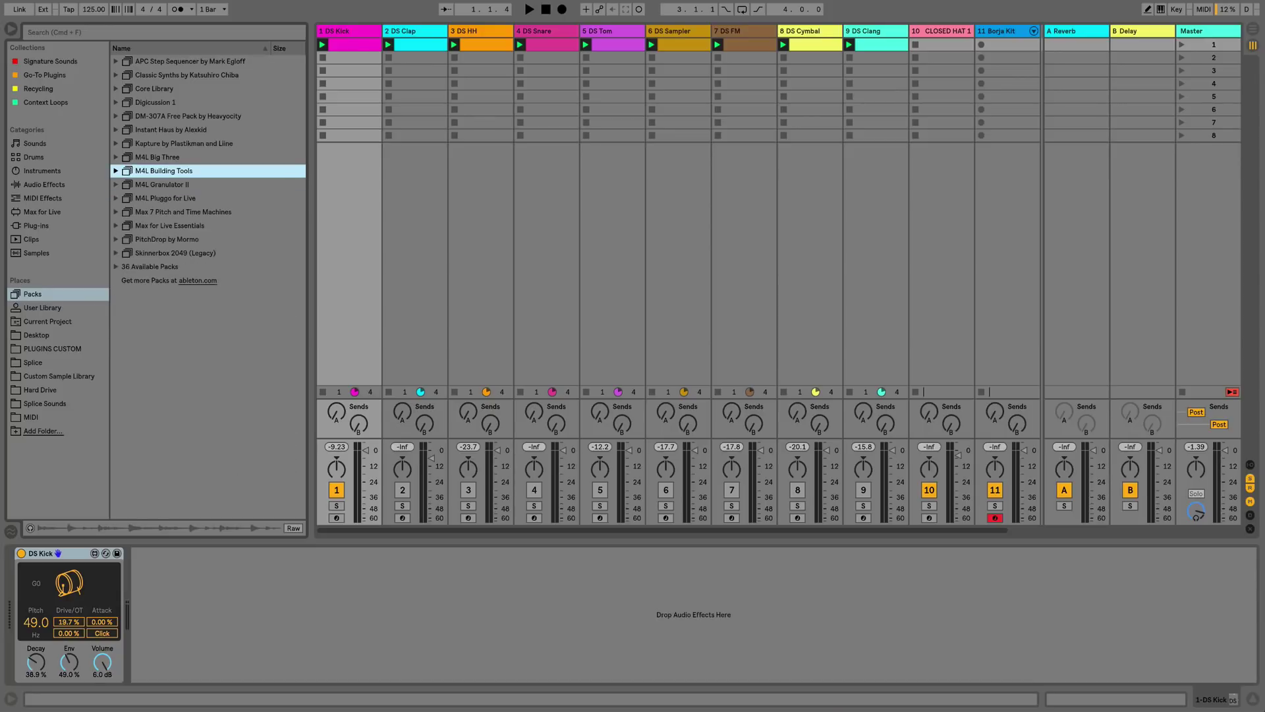
- View the built-in Audio Effects list with the Audio Effect Rack folder collapsed, and hide the browser
left_click(44, 185)
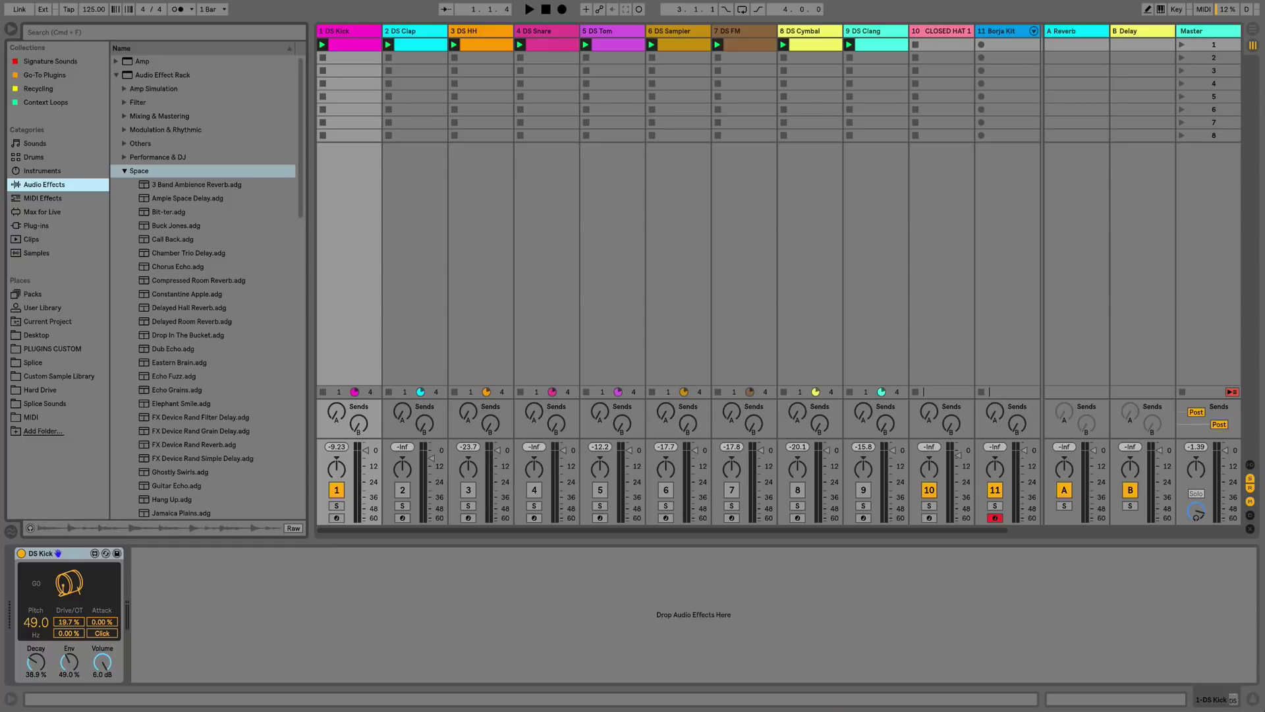
left_click(116, 75)
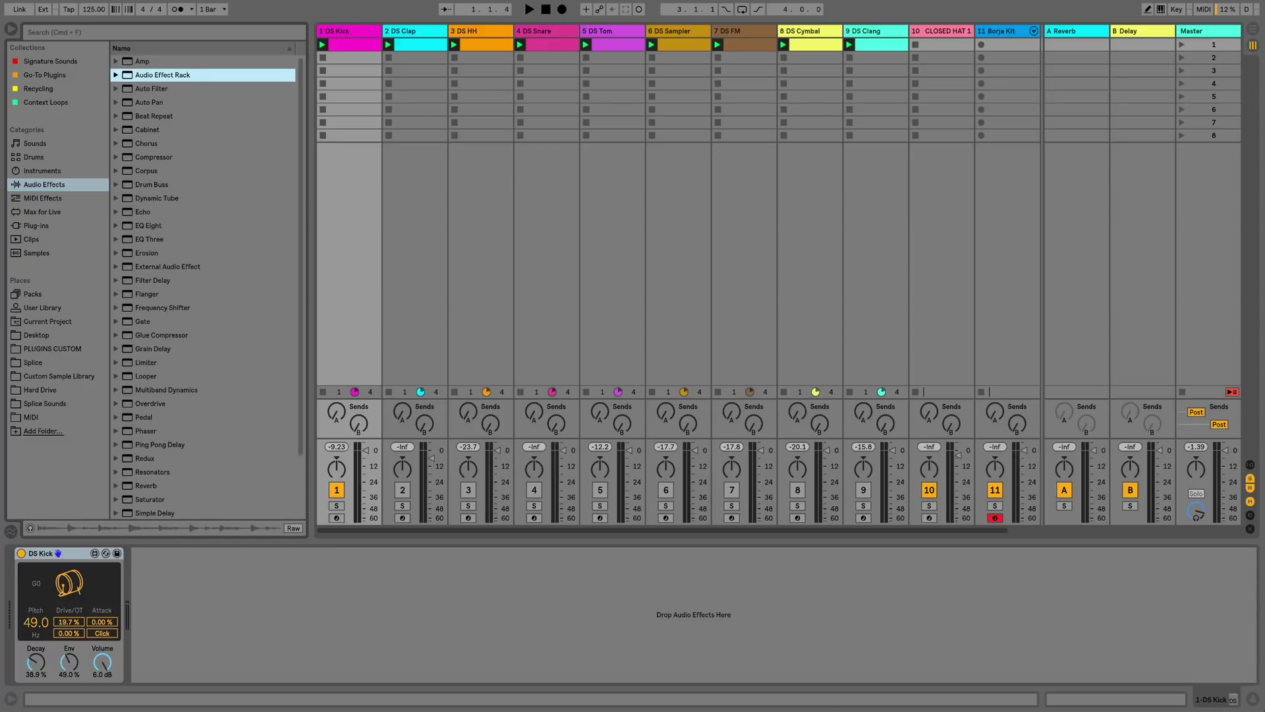
scroll(679, 264, "right", 3)
scroll(679, 264, "left", 2)
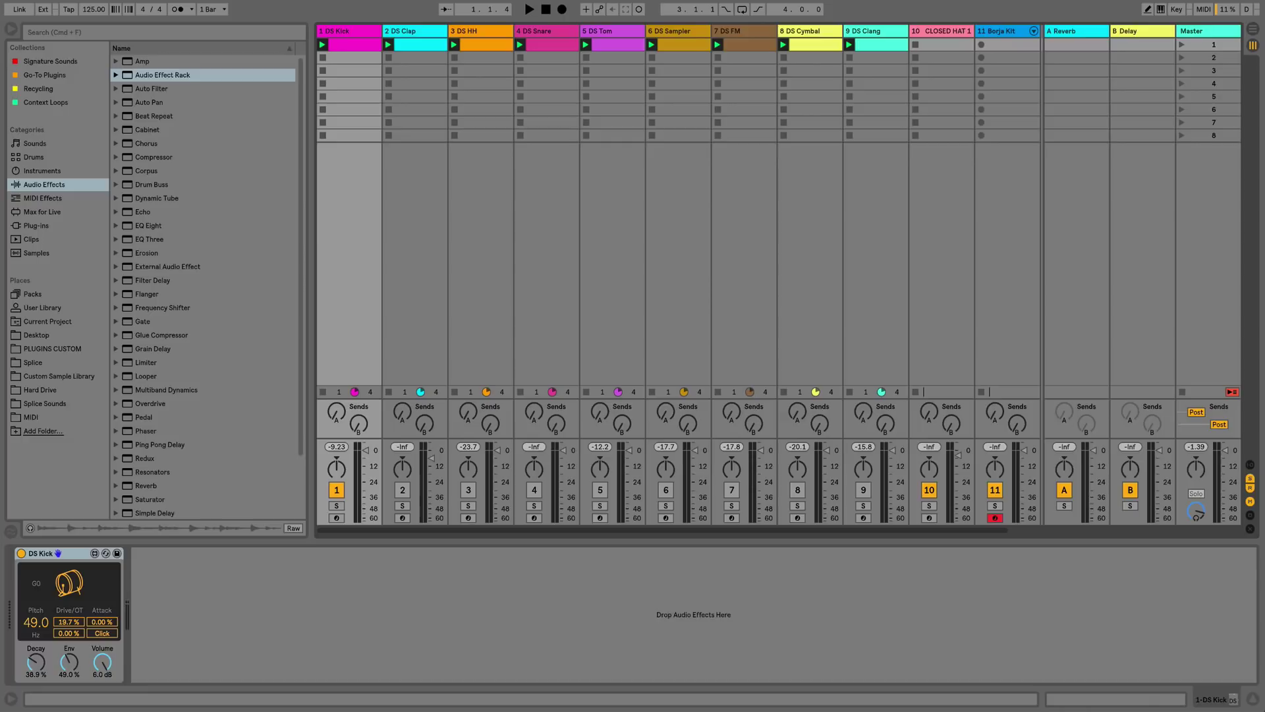
key("super+alt+b")
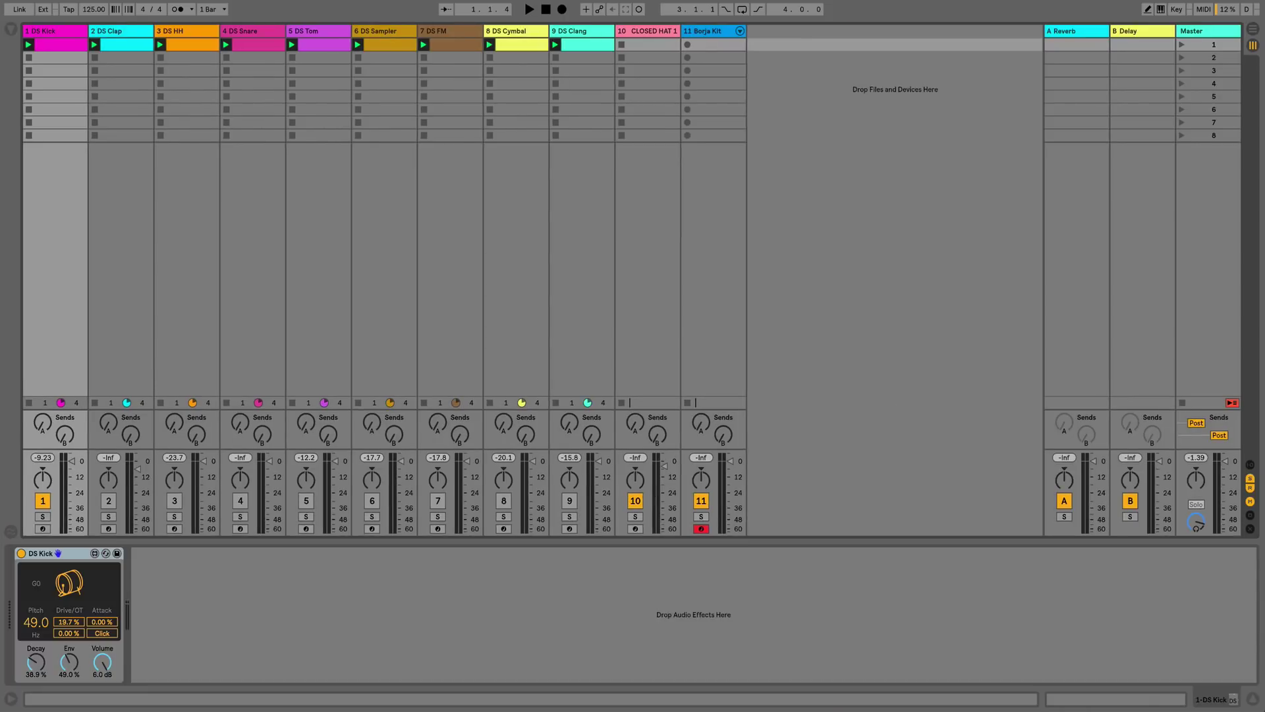
- Start playback and adjust the DS Kick, with drive at 20.5 % and envelope at 49.7 %
key("space")
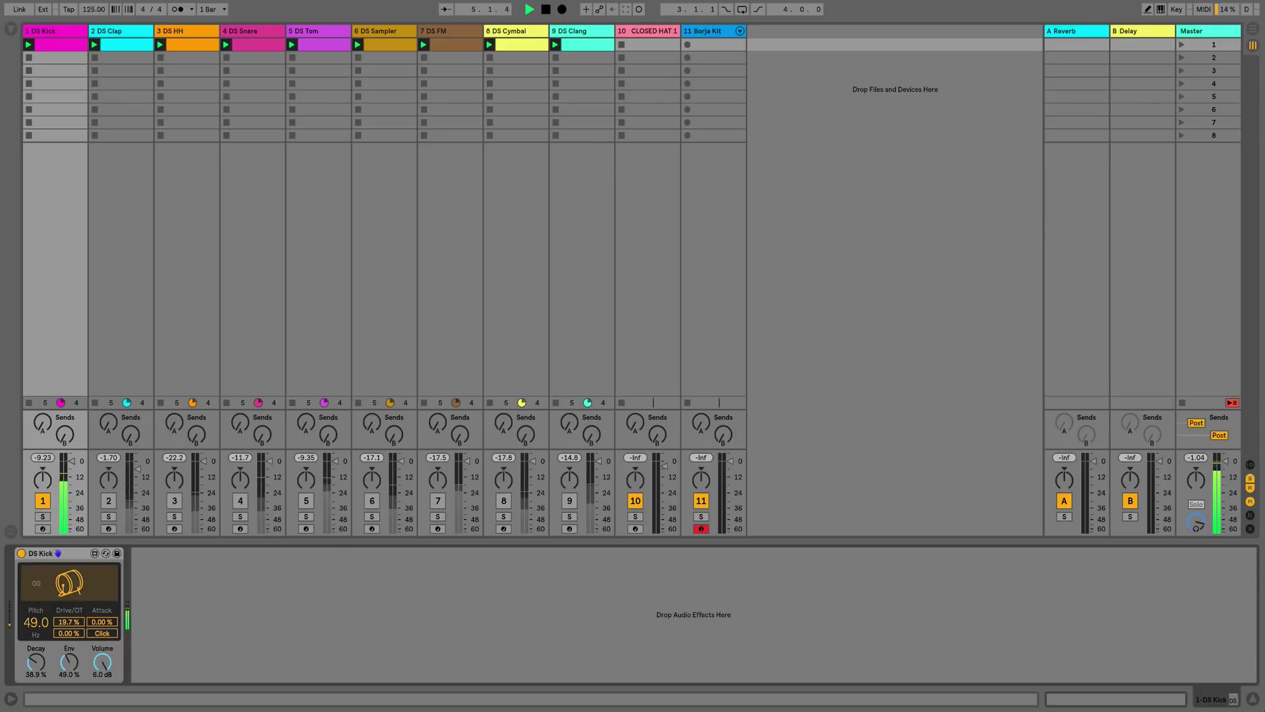
mouse_move(36, 662)
left_mouse_down()
mouse_move(36, 624)
mouse_move(35, 678)
left_mouse_up()
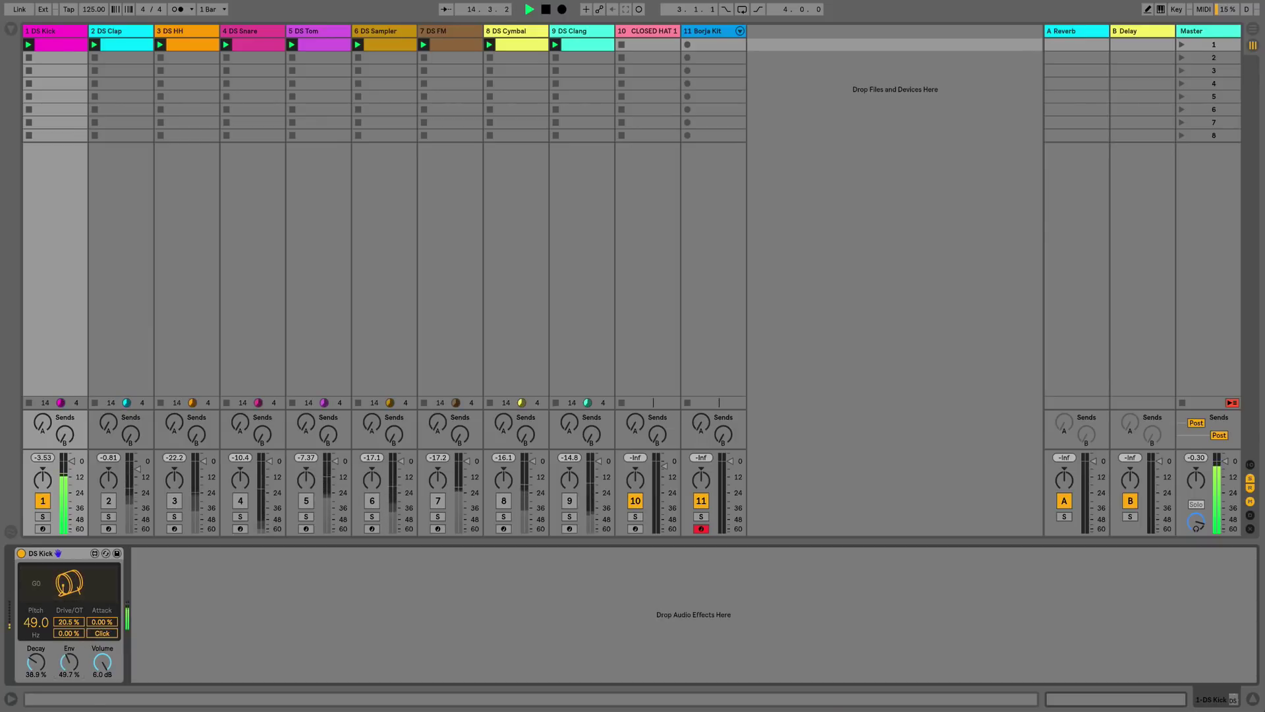
- With the DS Clap track activated, map its Device Randomizer to the DS Clap device and switch the randomizer to Trigger mode
left_click(120, 31)
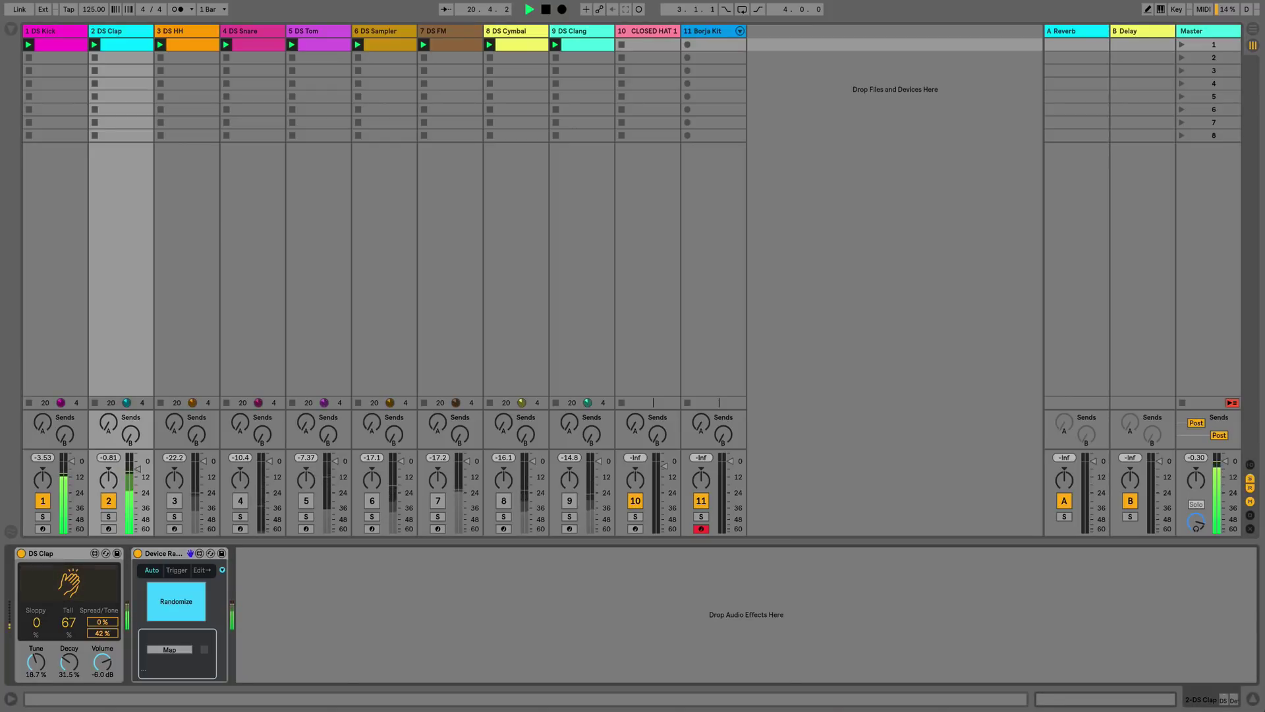
left_click(169, 650)
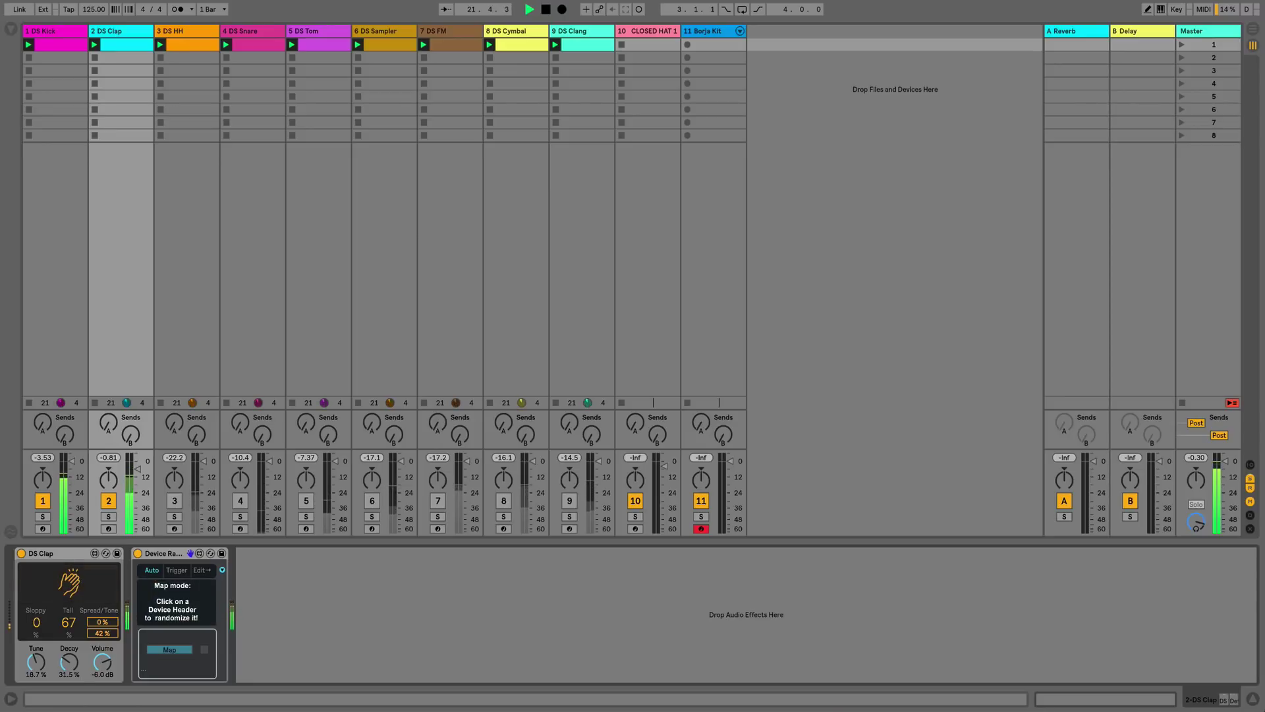
left_click(53, 553)
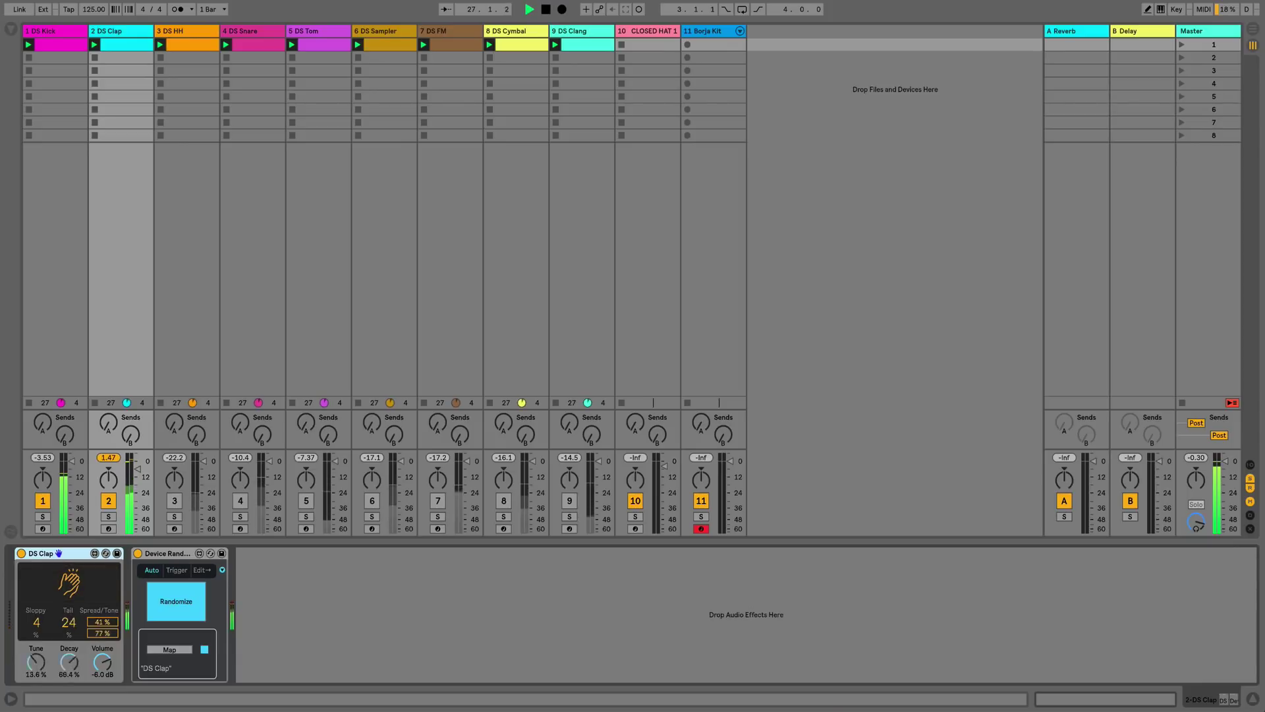
left_click(177, 570)
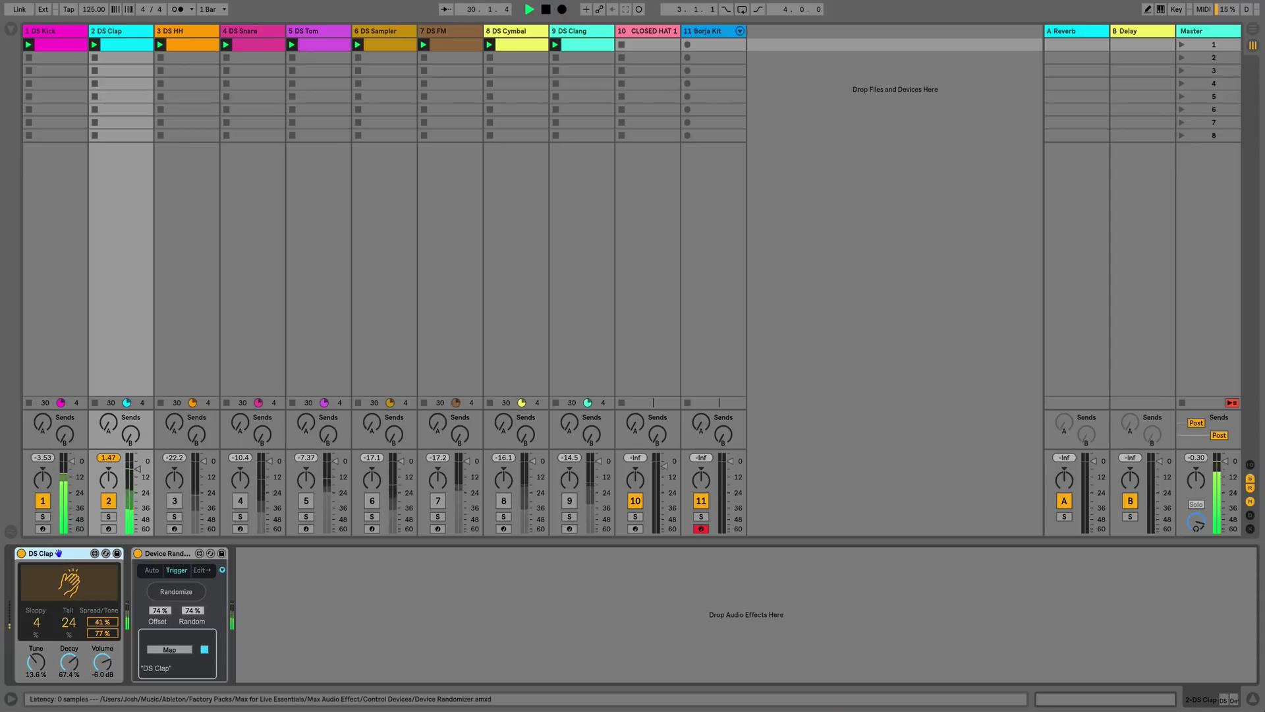
left_click(138, 554)
- Activate the DS HH track and turn on its LFO MIDI device
left_click(183, 31)
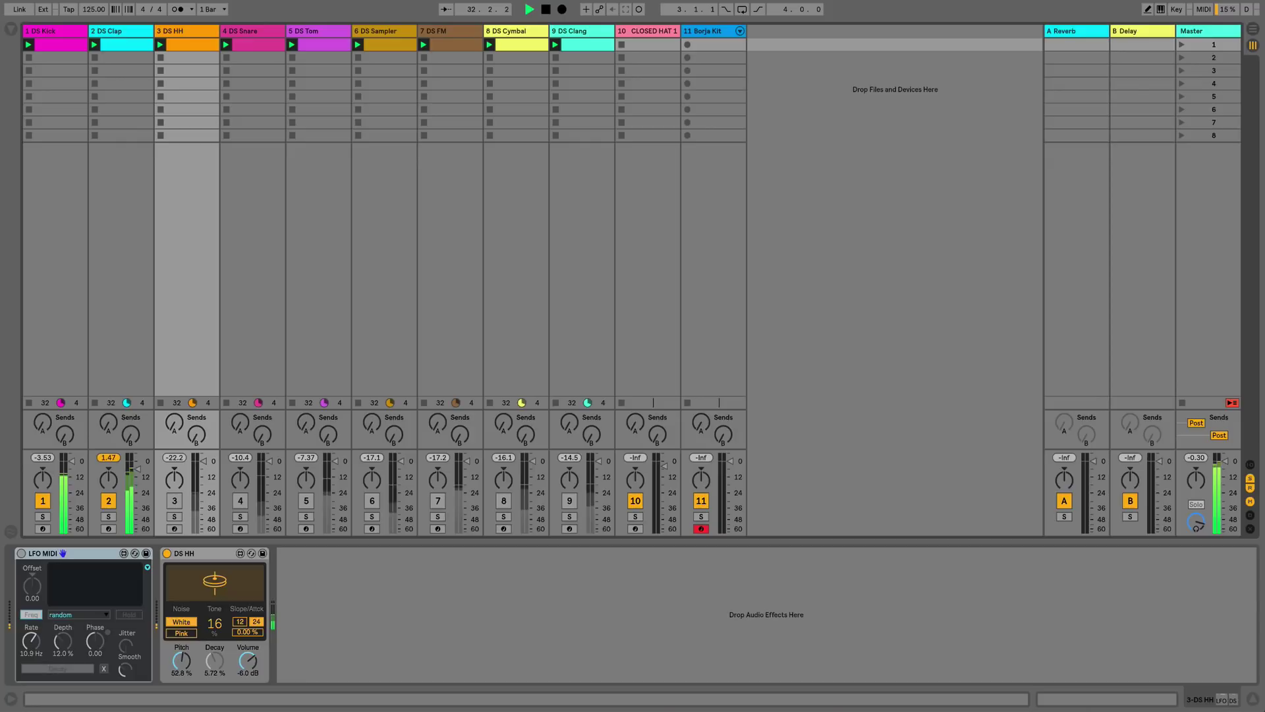
left_click(174, 501)
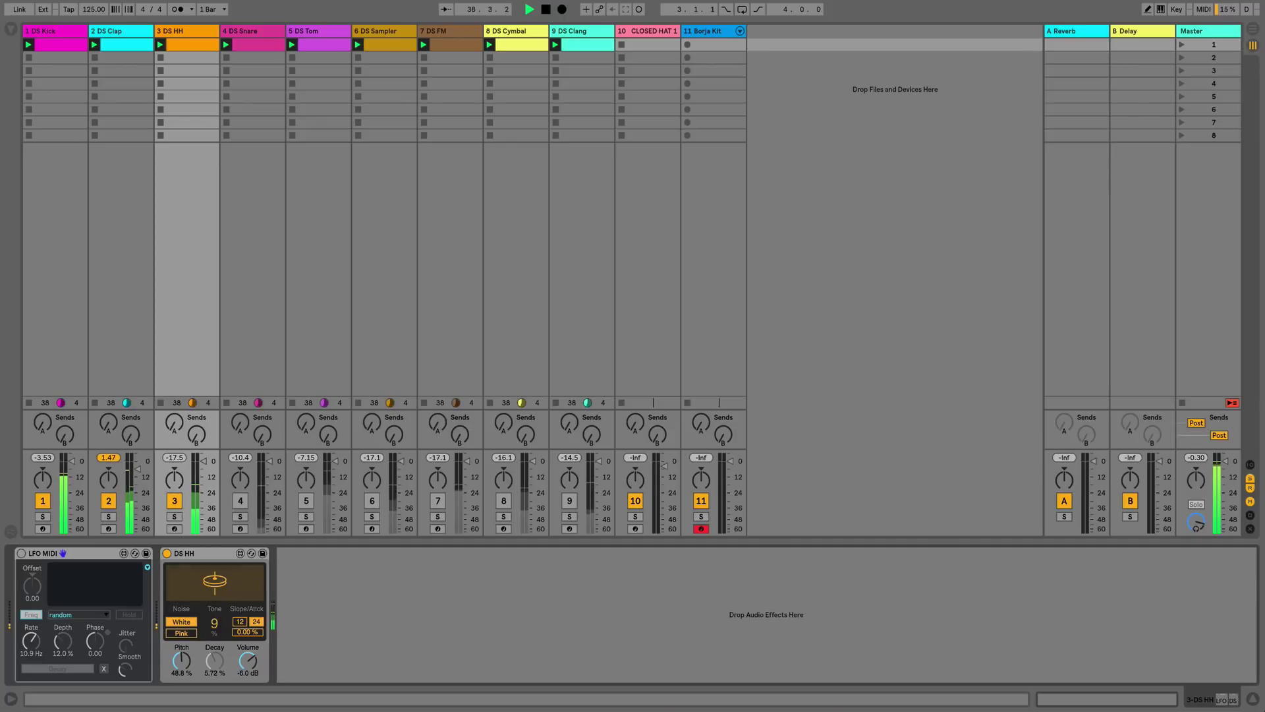
left_click(86, 553)
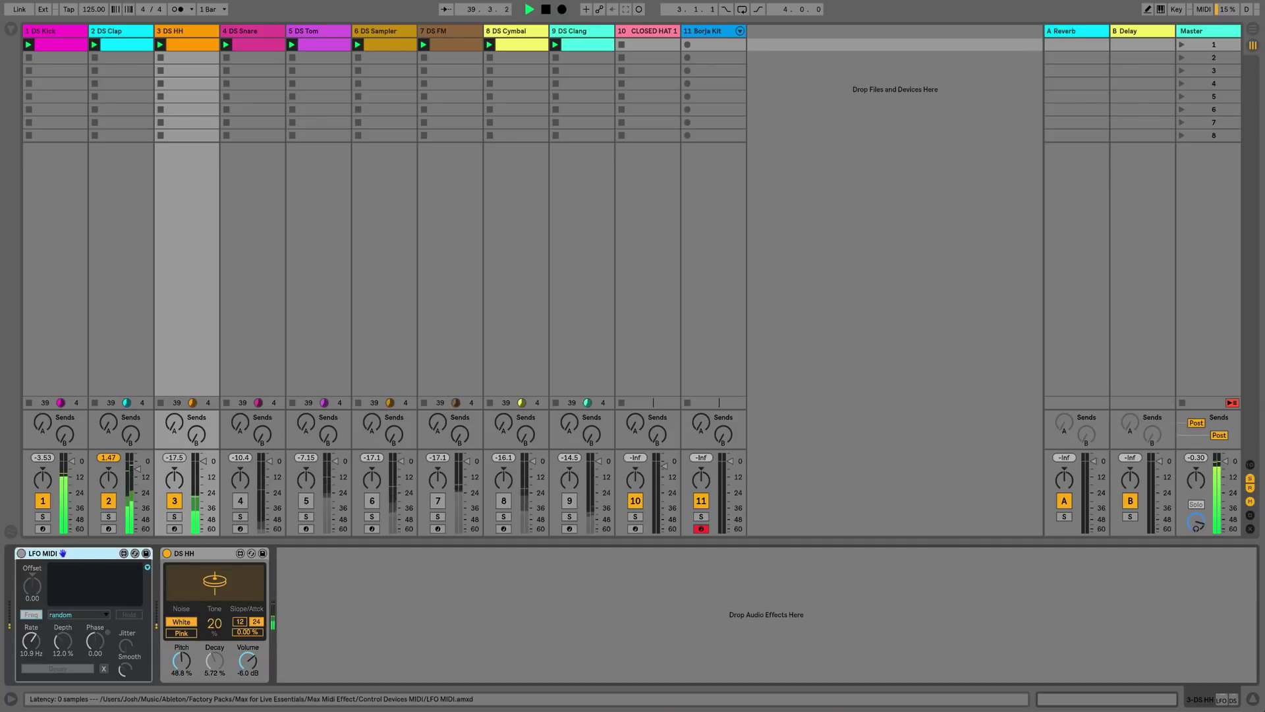
key("0")
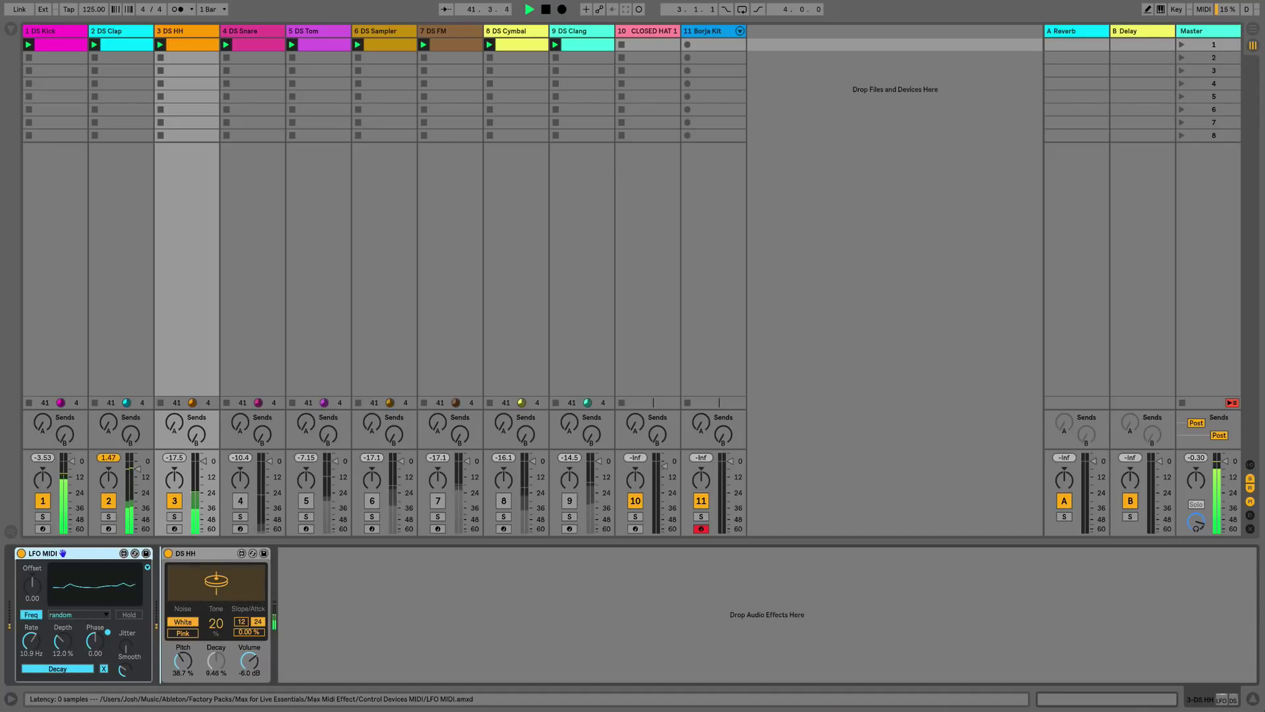
- Duplicate the LFO MIDI device on the DS HH track and set the copy's waveform to sine
key("super+d")
left_click(224, 614)
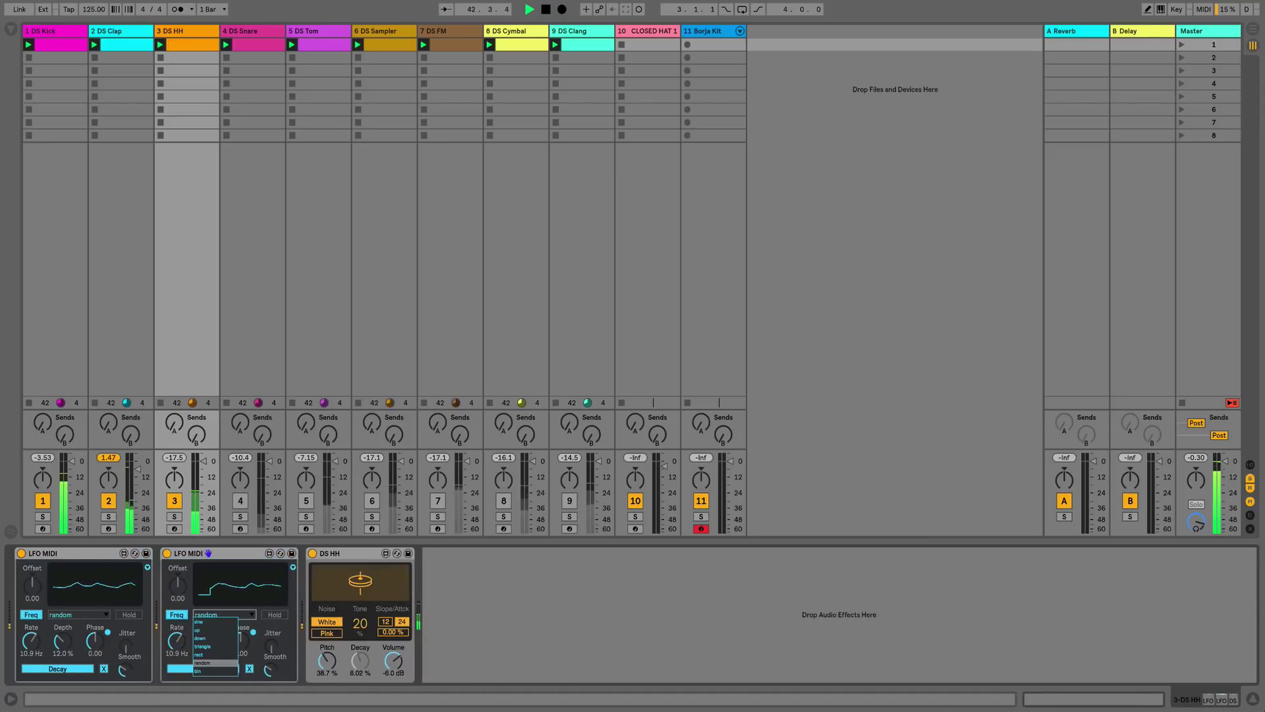
left_click(216, 622)
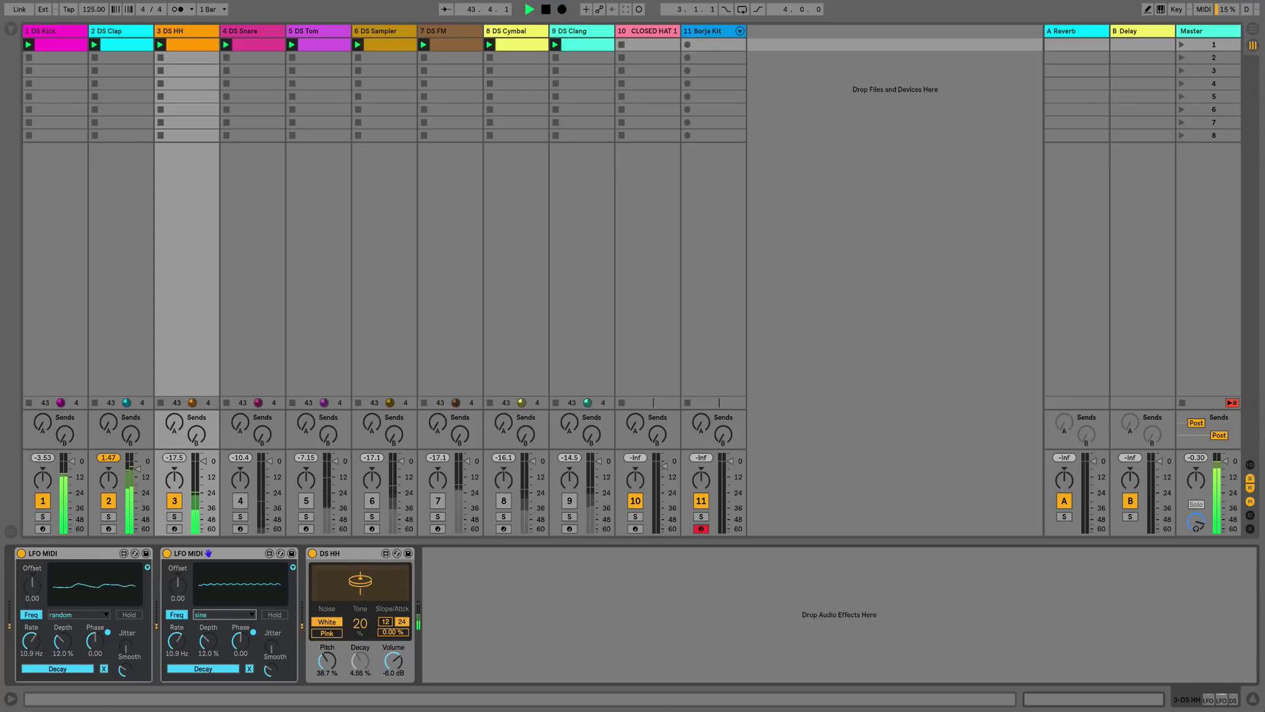
- Set the second LFO's depth to 100 % and rate to 1.39 Hz, and clear its Decay mapping
left_click_drag(177, 641, 208, 573)
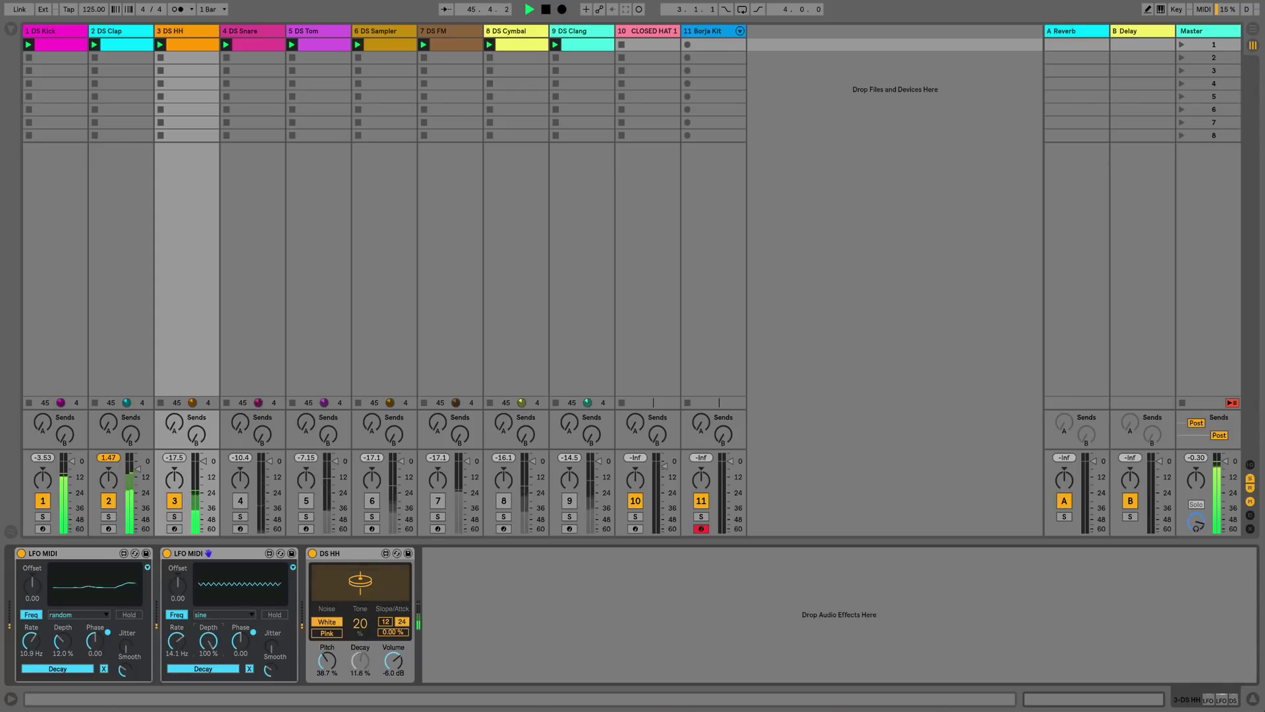
left_click(250, 668)
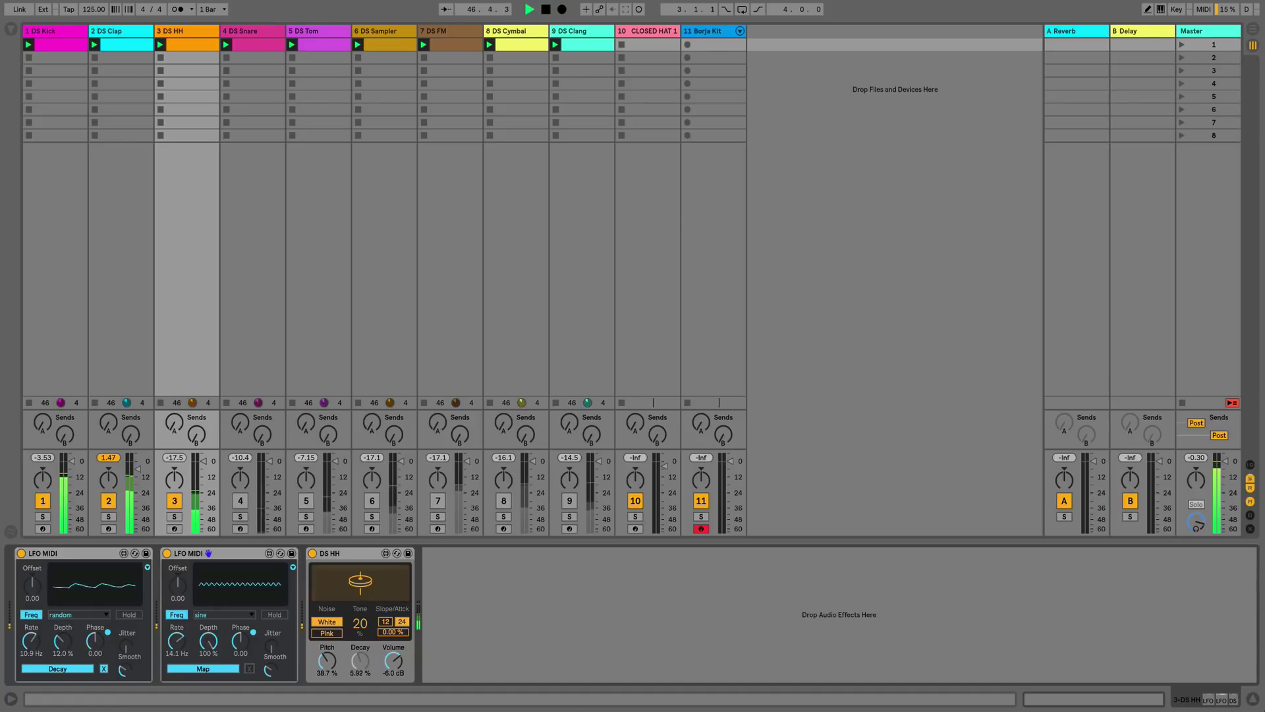
mouse_move(176, 640)
left_mouse_down()
mouse_move(176, 659)
mouse_move(174, 627)
left_mouse_up()
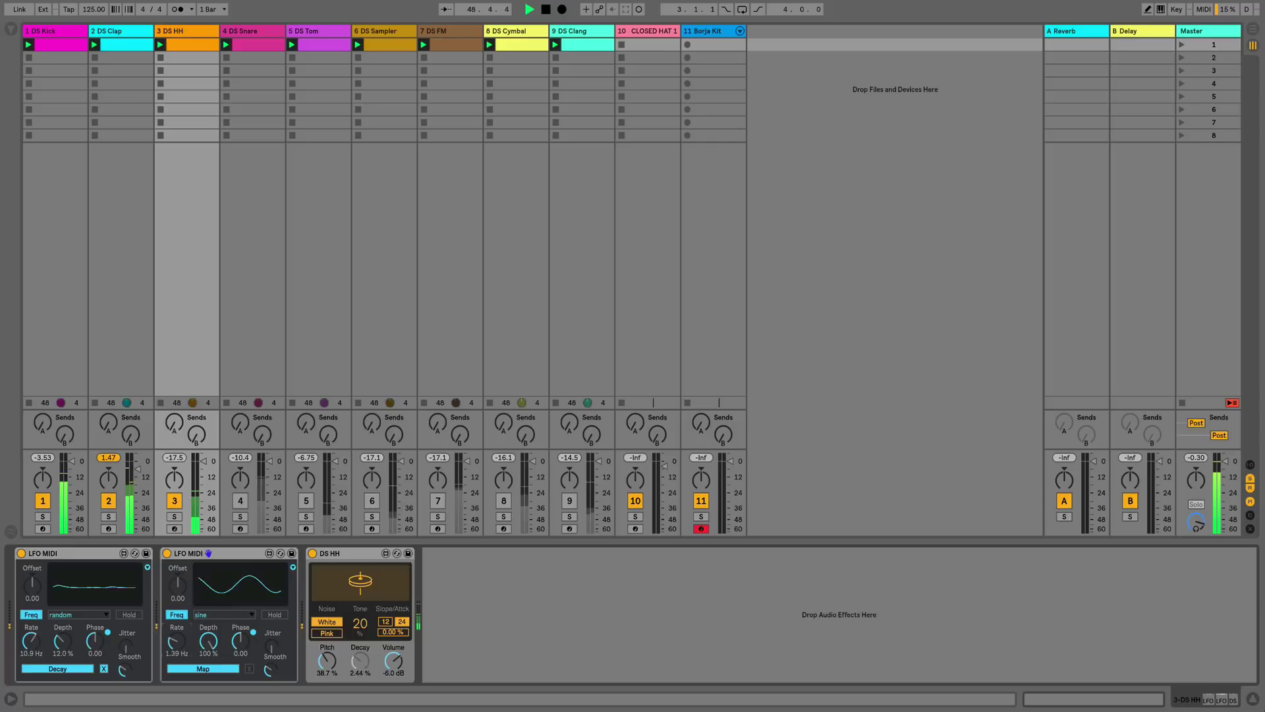
- Map the second LFO MIDI on the DS HH track to DS HH's Tone, with depth 20.9 % and rate 1.10 Hz
left_click(360, 623)
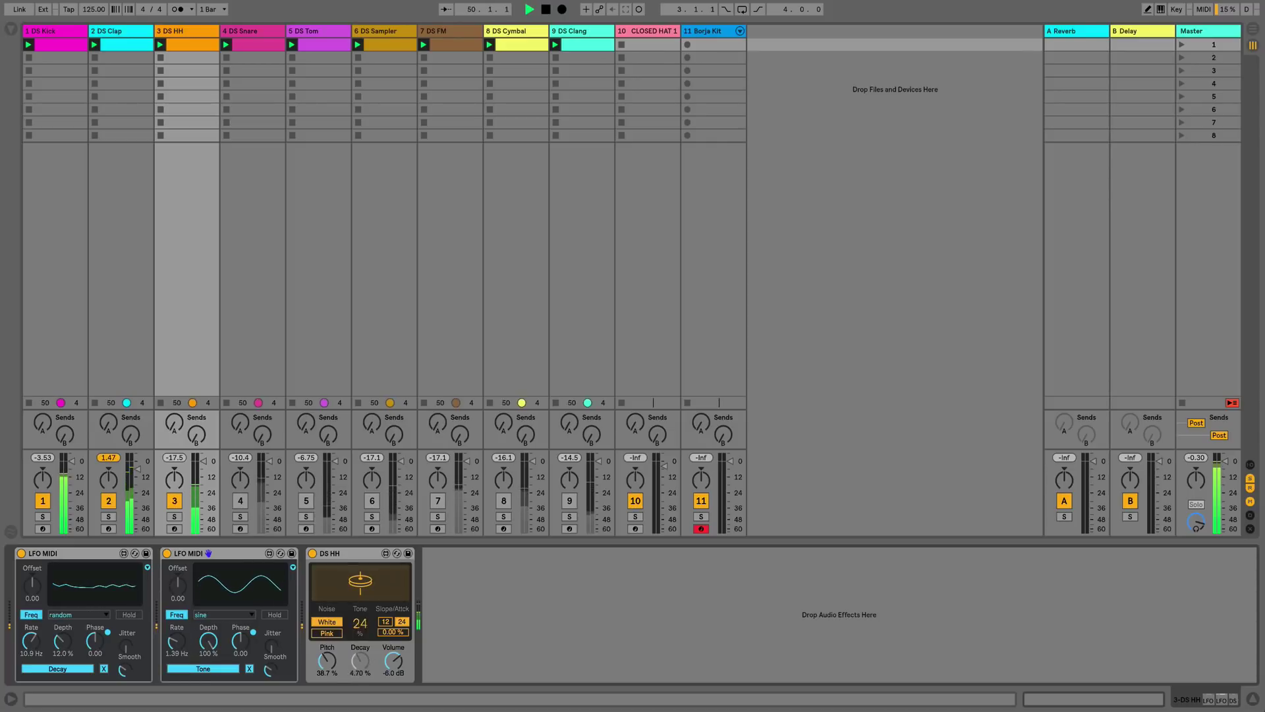
left_click_drag(176, 640, 208, 646)
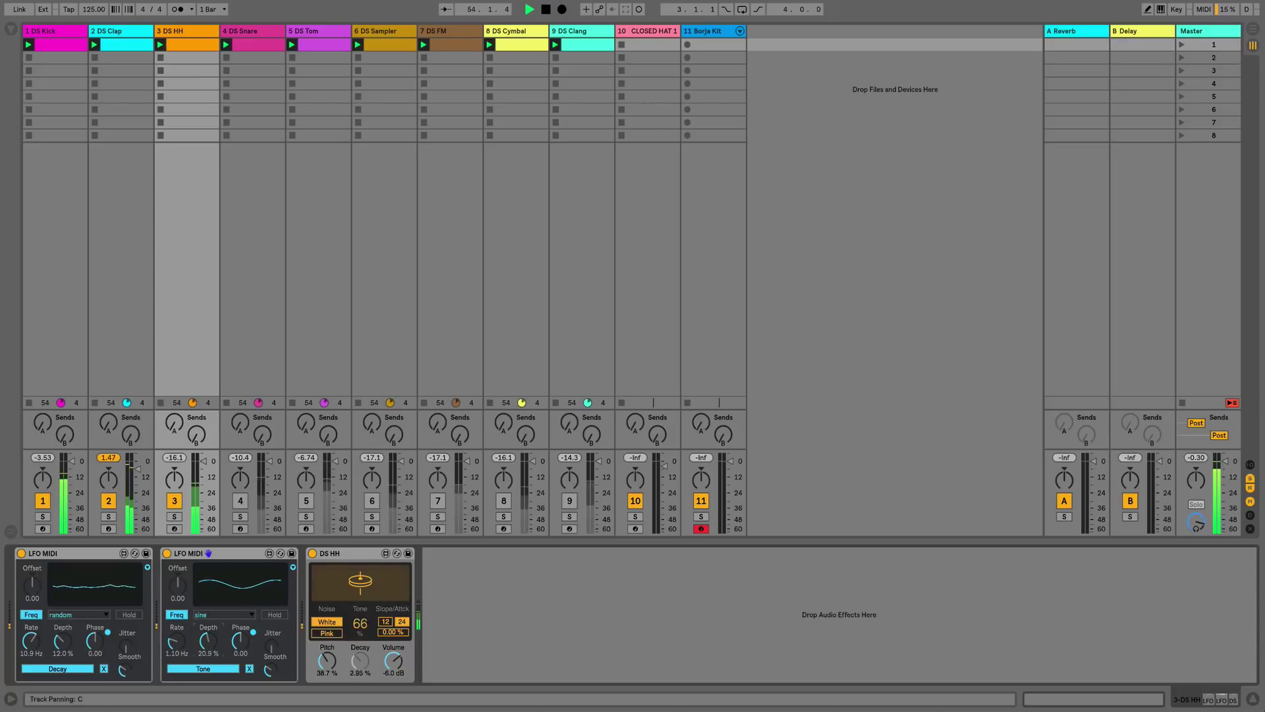
- Activate the DS Snare track, raise its reverb and delay sends, and set the DS Snare's Color to 79 %
left_click(251, 31)
left_click(240, 500)
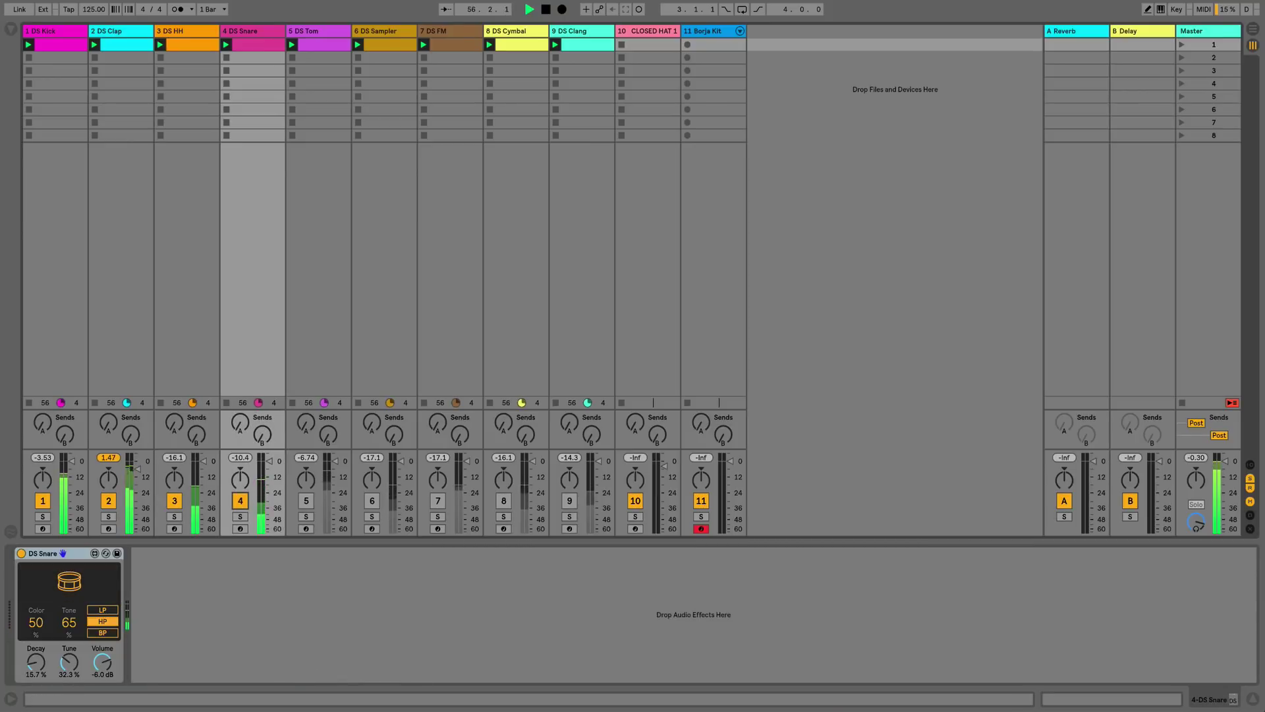
left_click_drag(240, 423, 262, 407)
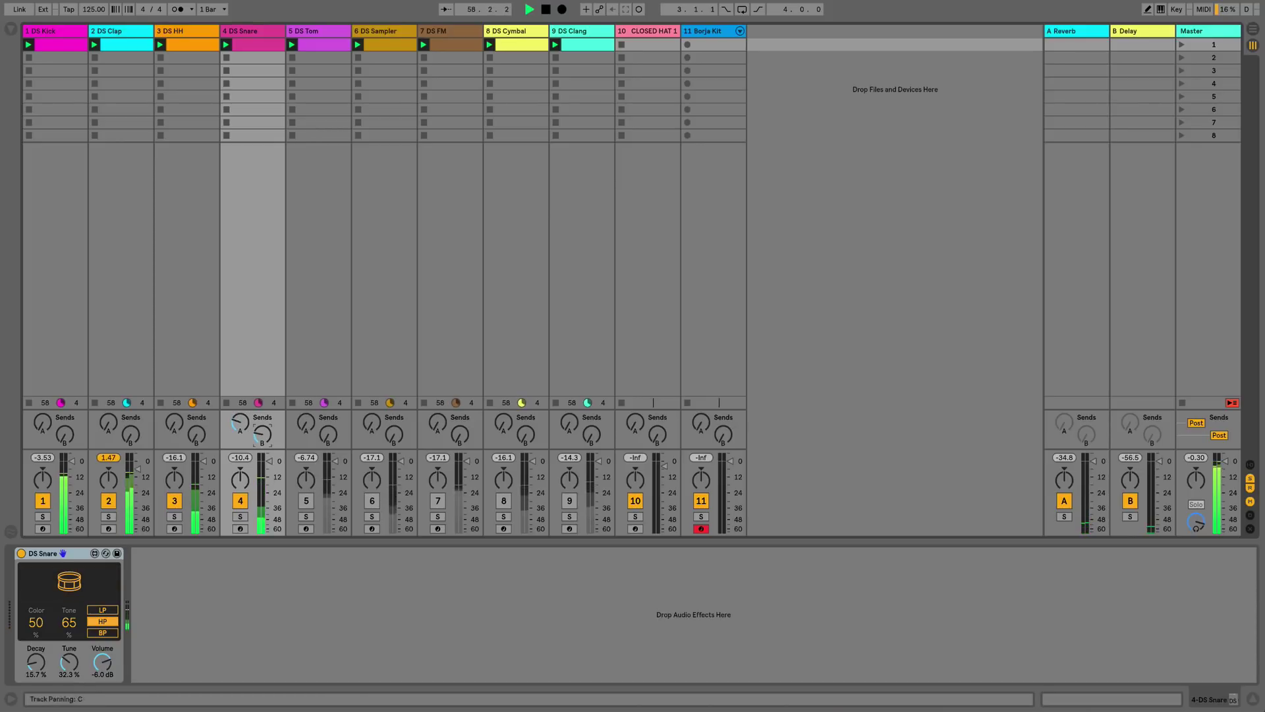
left_click(277, 613)
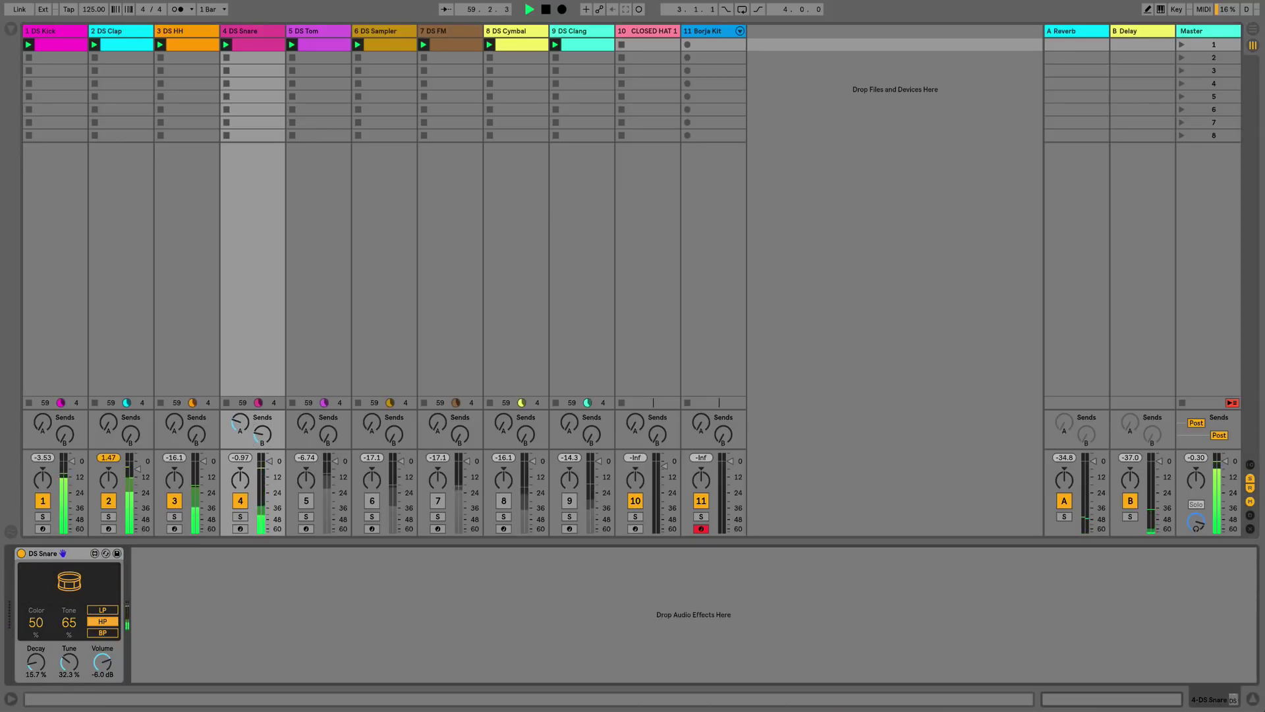
left_click_drag(36, 623, 35, 639)
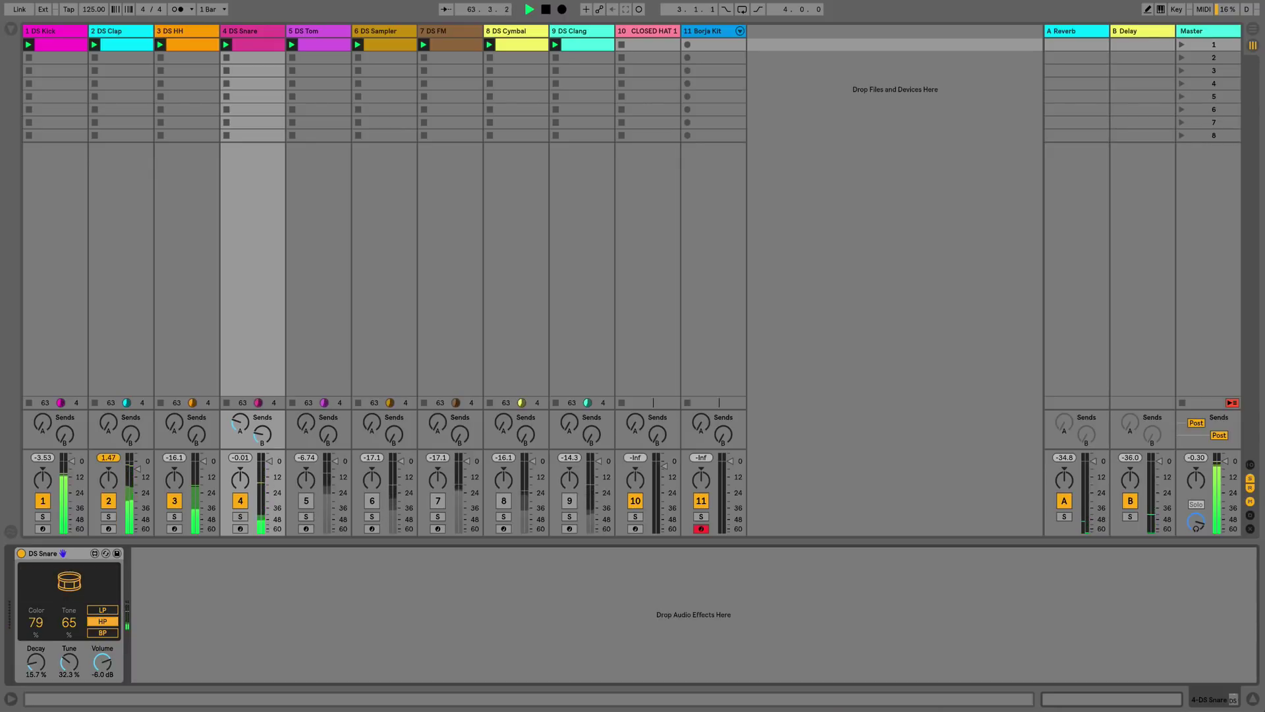
- Activate the DS Tom track and set the DS Tom's Pitch to 25, Bend to 58.0 % and Decay to 35.5 %
left_click(319, 31)
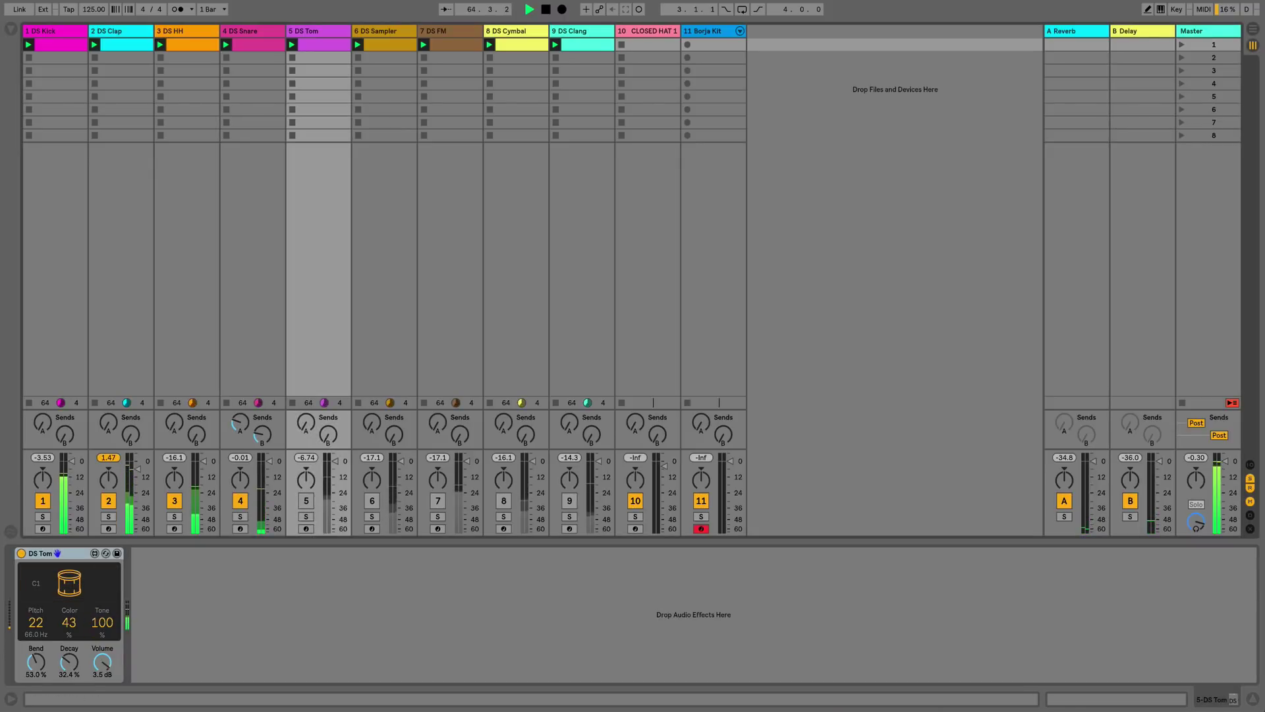
left_click(306, 501)
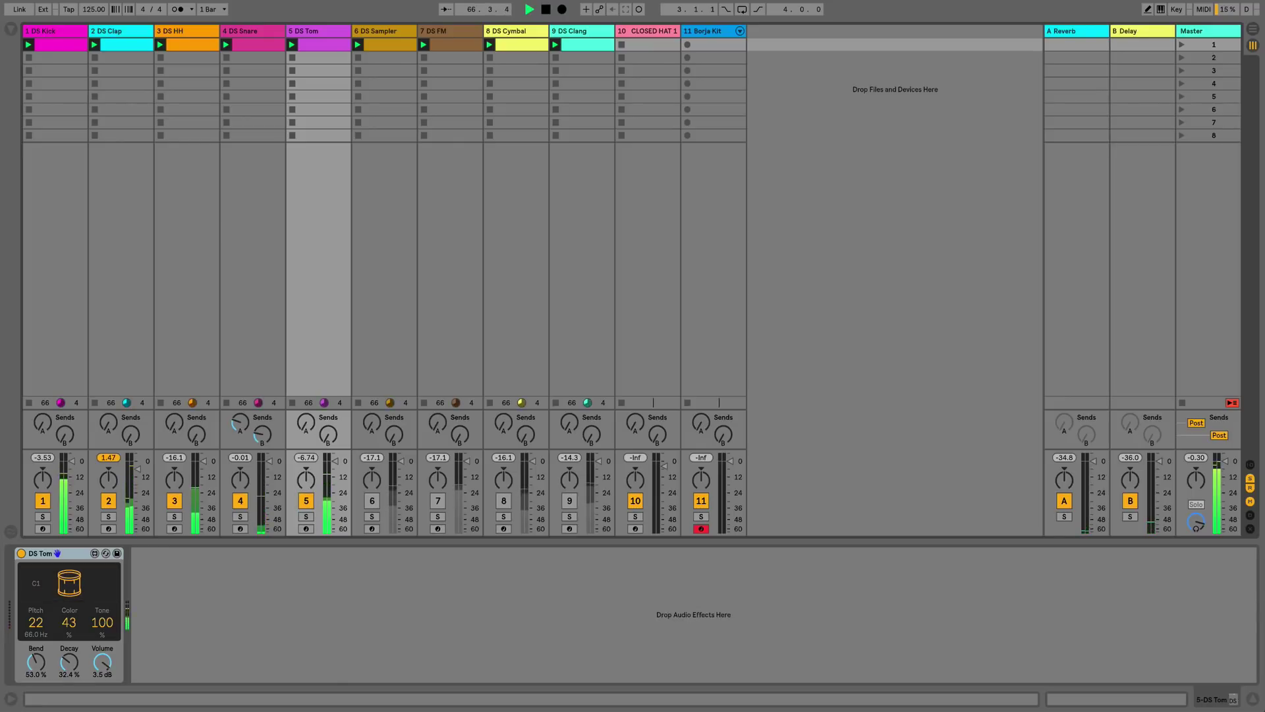
left_click_drag(35, 662, 35, 619)
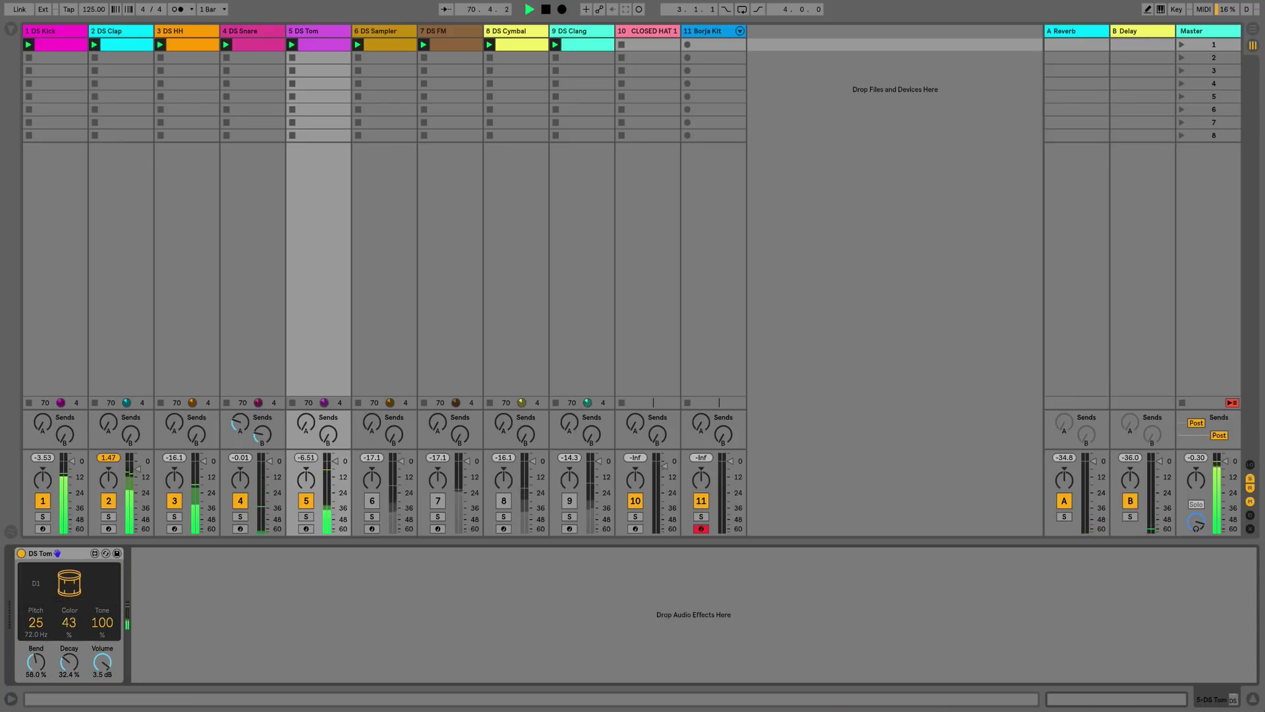
mouse_move(70, 663)
left_mouse_down()
mouse_move(70, 634)
mouse_move(69, 660)
left_mouse_up()
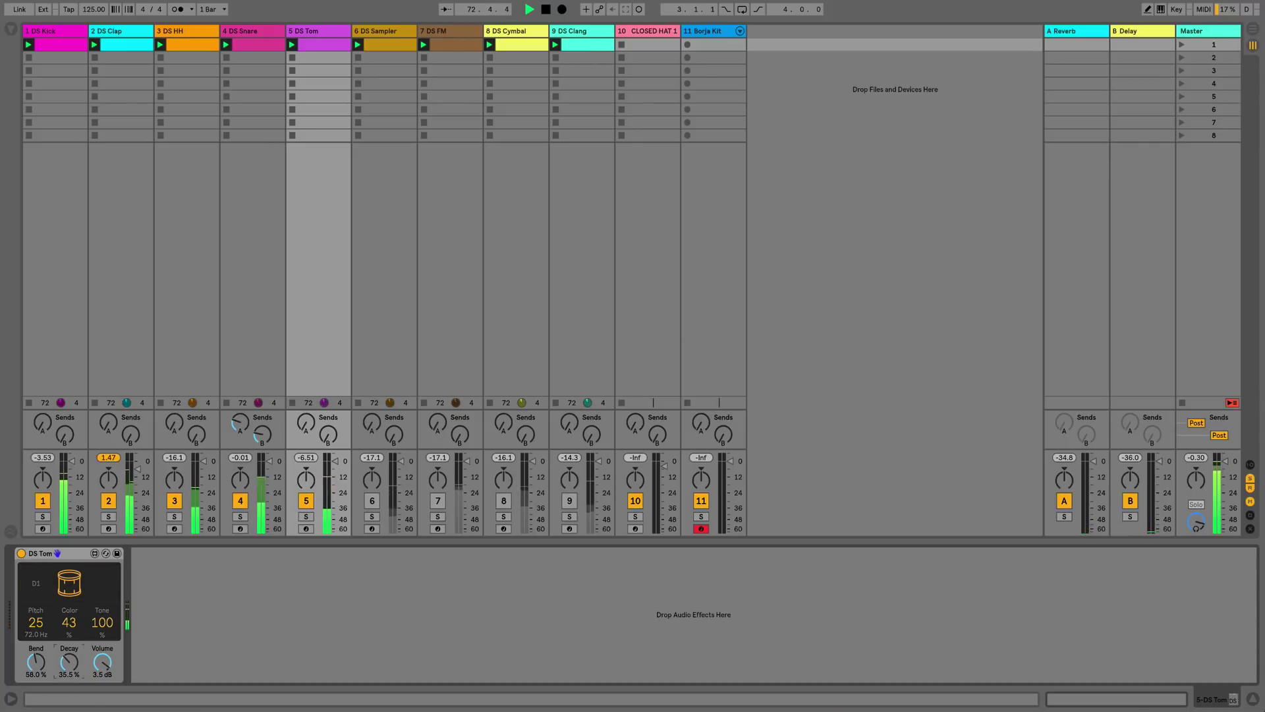
- Activate the DS Sampler and DS FM tracks
left_click(384, 31)
left_click(372, 501)
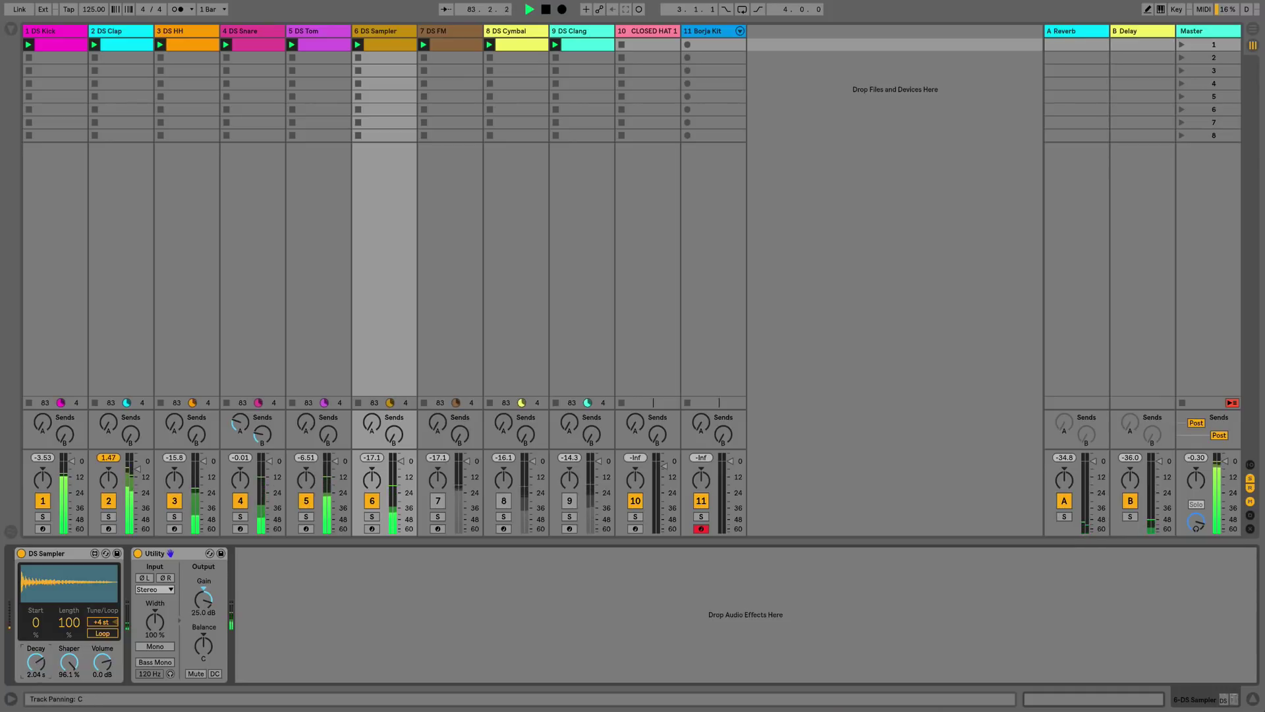
left_click(438, 480)
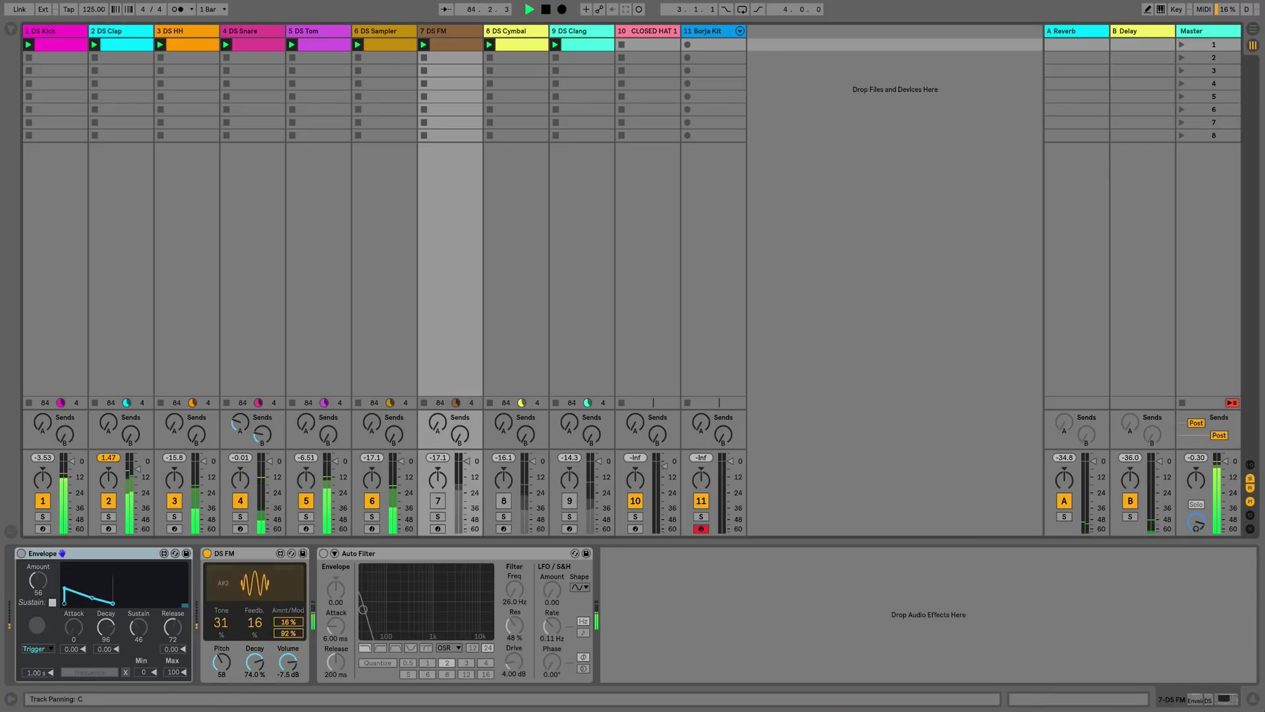
left_click(437, 500)
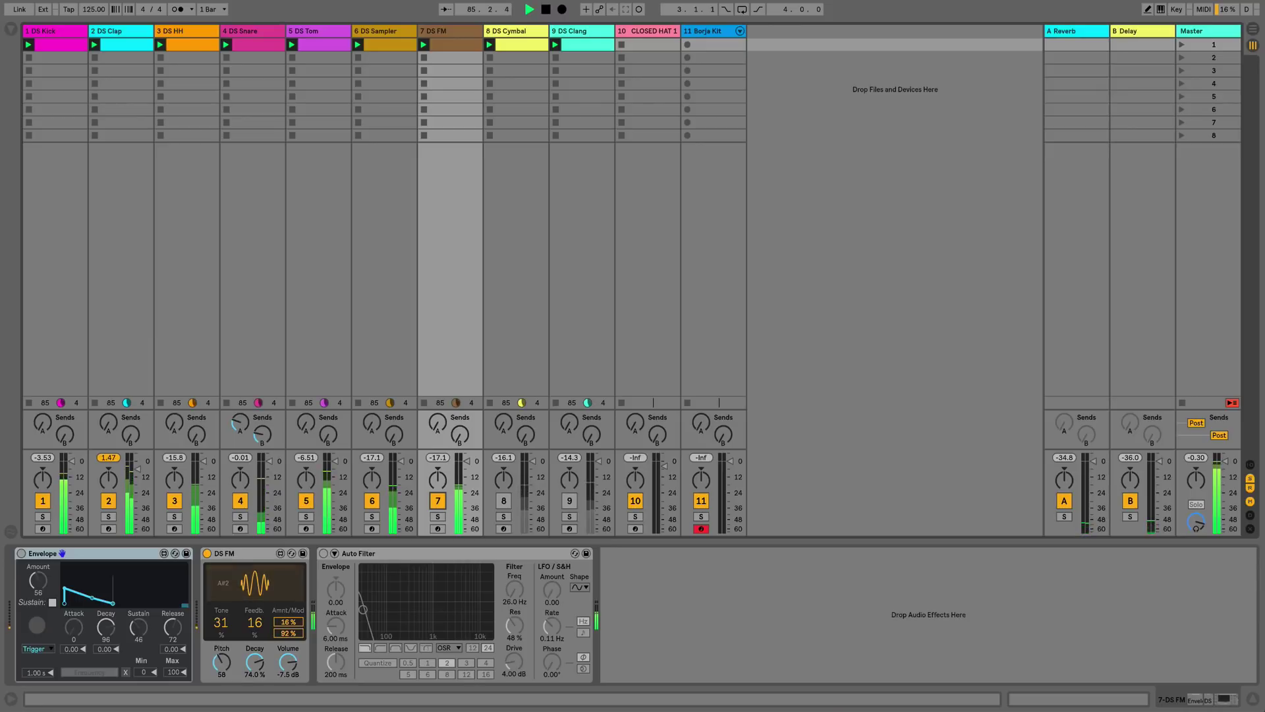
- With DS FM temporarily soloed, turn on its Auto Filter and Envelope devices and set the Envelope's Amount to 62 and Sustain to 60
left_click(437, 516)
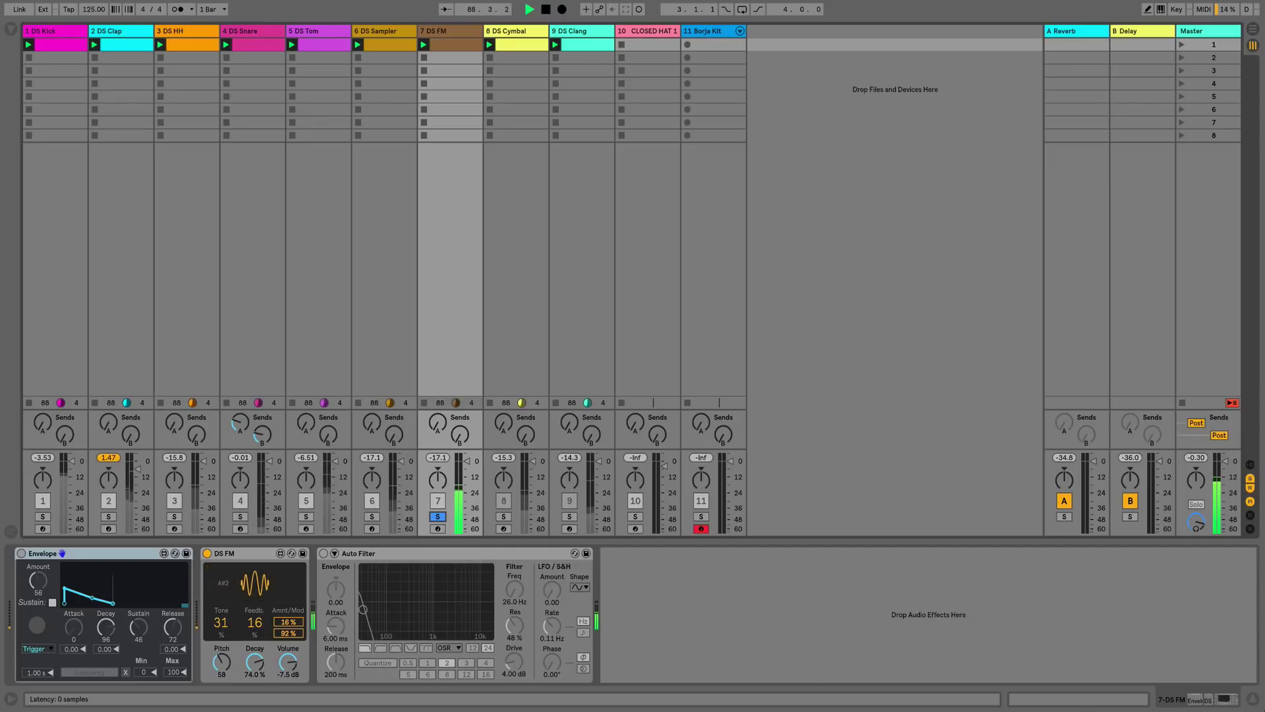
left_click(323, 553)
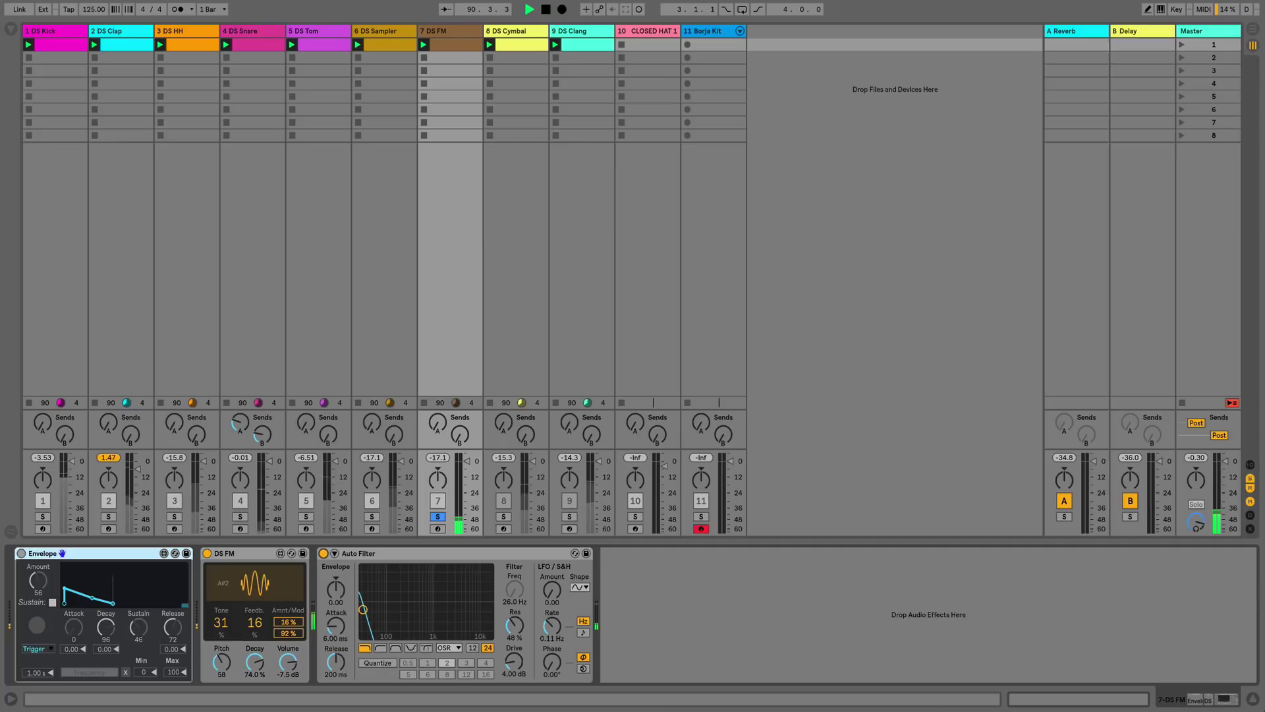
left_click(38, 580)
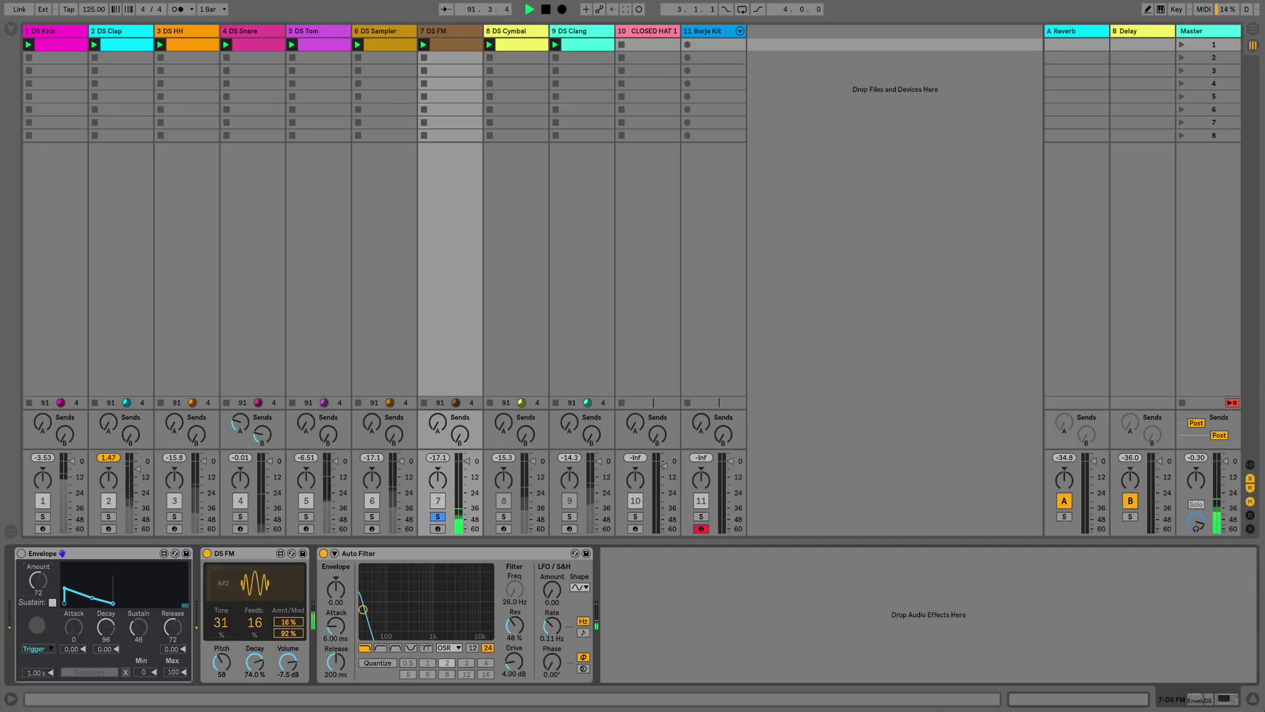
left_click(21, 553)
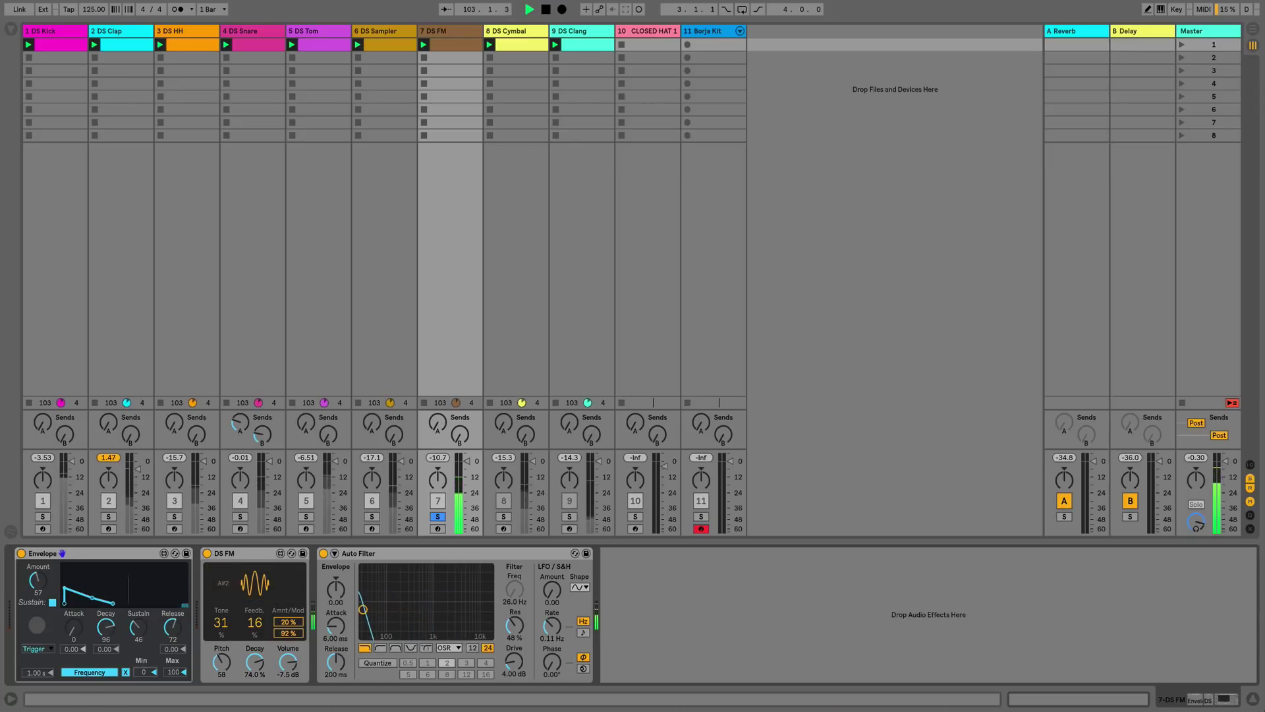
key("s")
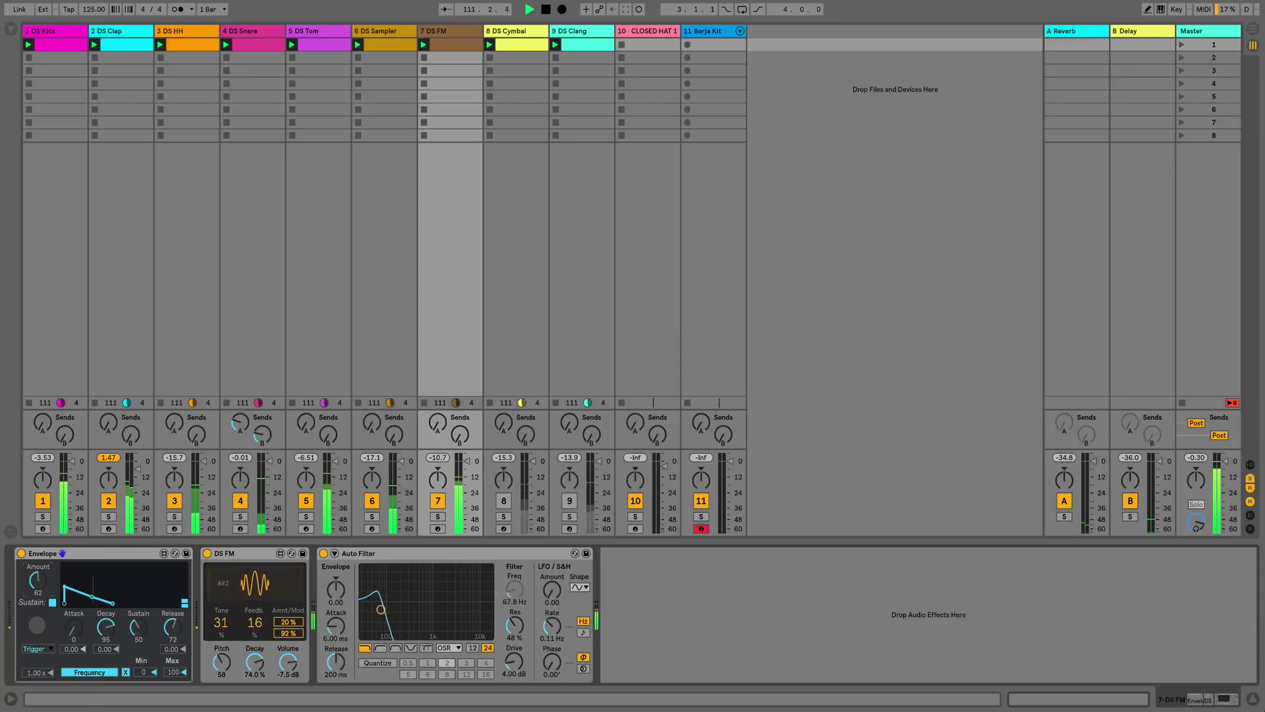
- Activate the DS Cymbal track, audition it in solo, and set the DS Cymbal's Pitch to 41.7 % and Tone to 83 %
left_click(504, 501)
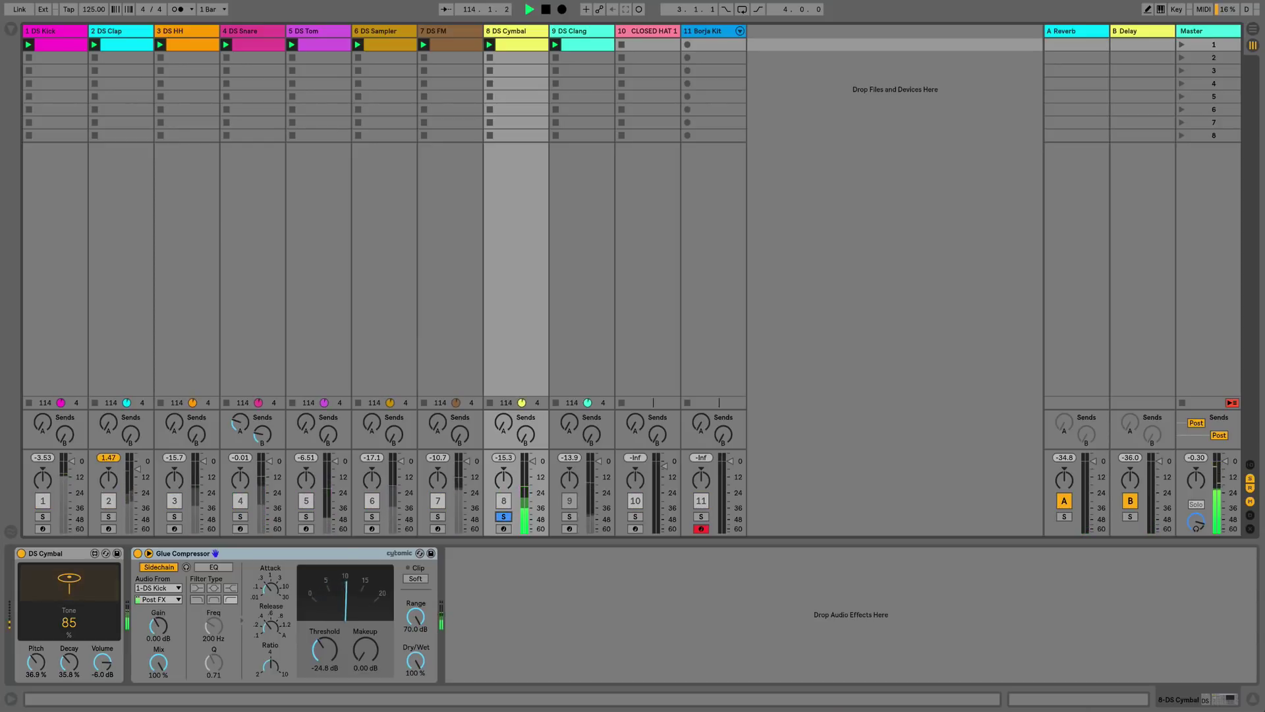
left_click(504, 516)
left_click(504, 517)
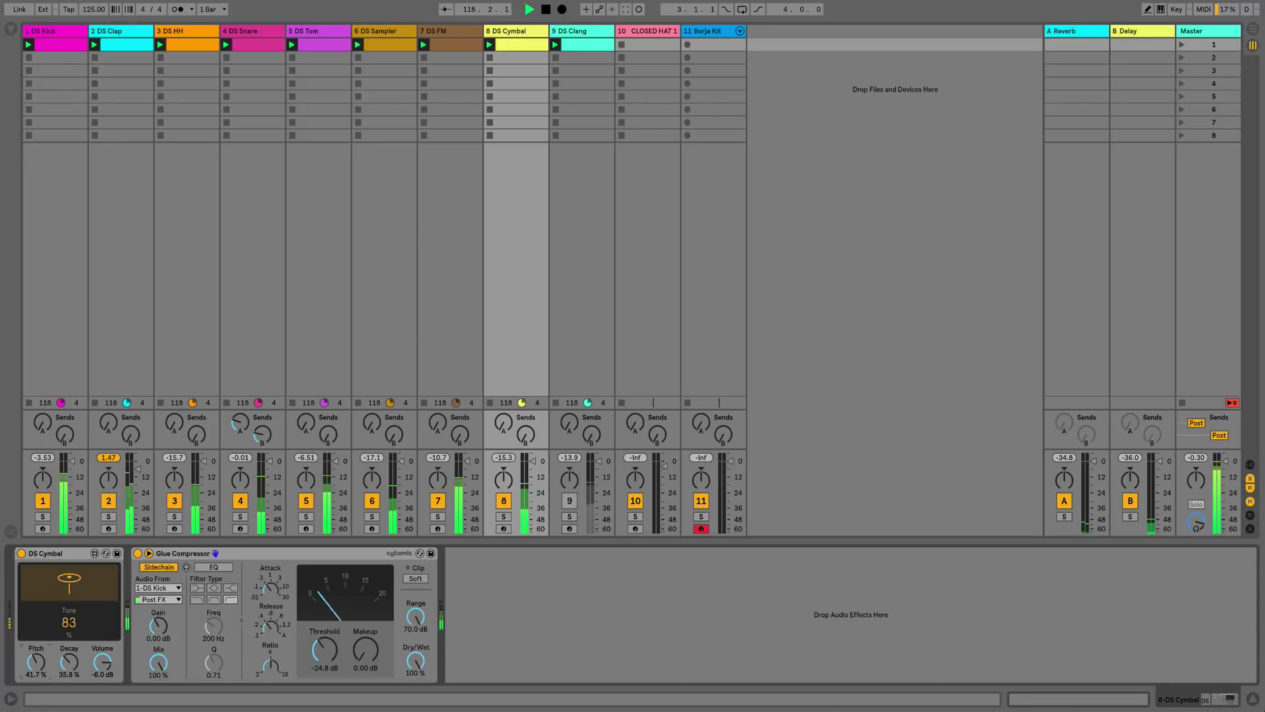
- Audition DS Clang in solo with its LFO MIDI turned on, and set the Convolution Reverb Pro's Dry/Wet to 29.5 %
left_click(580, 31)
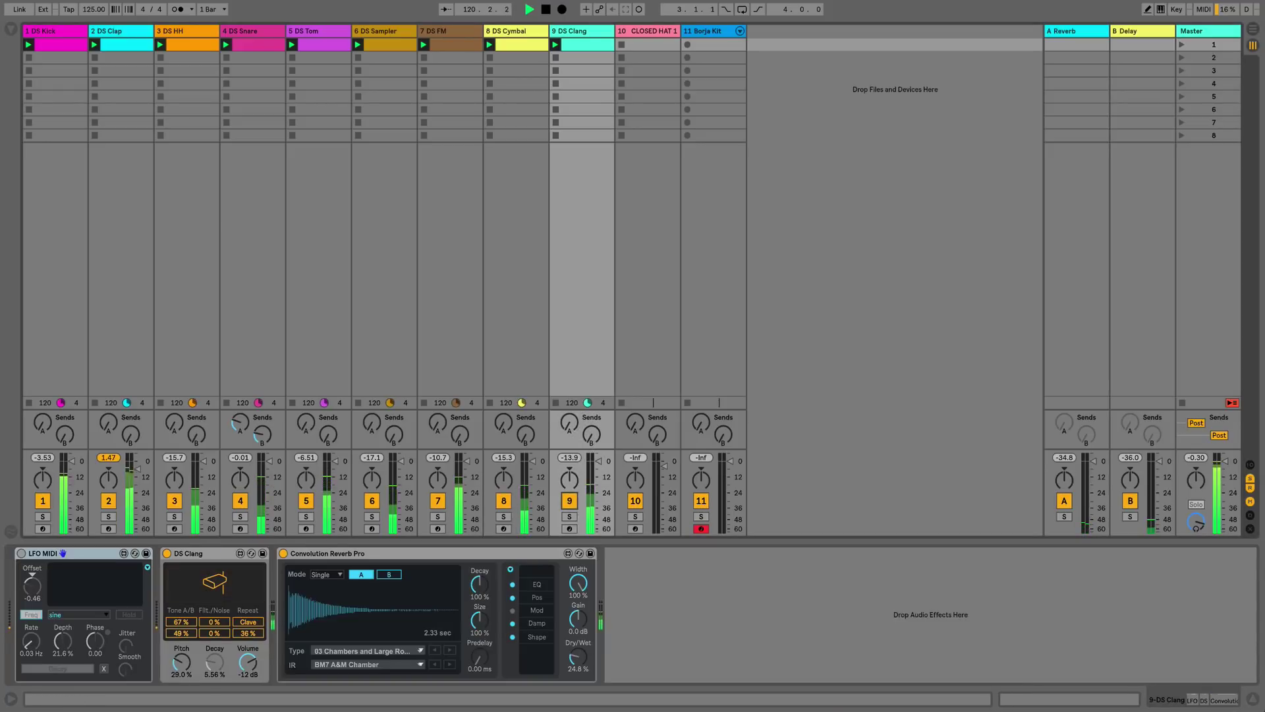
key("s")
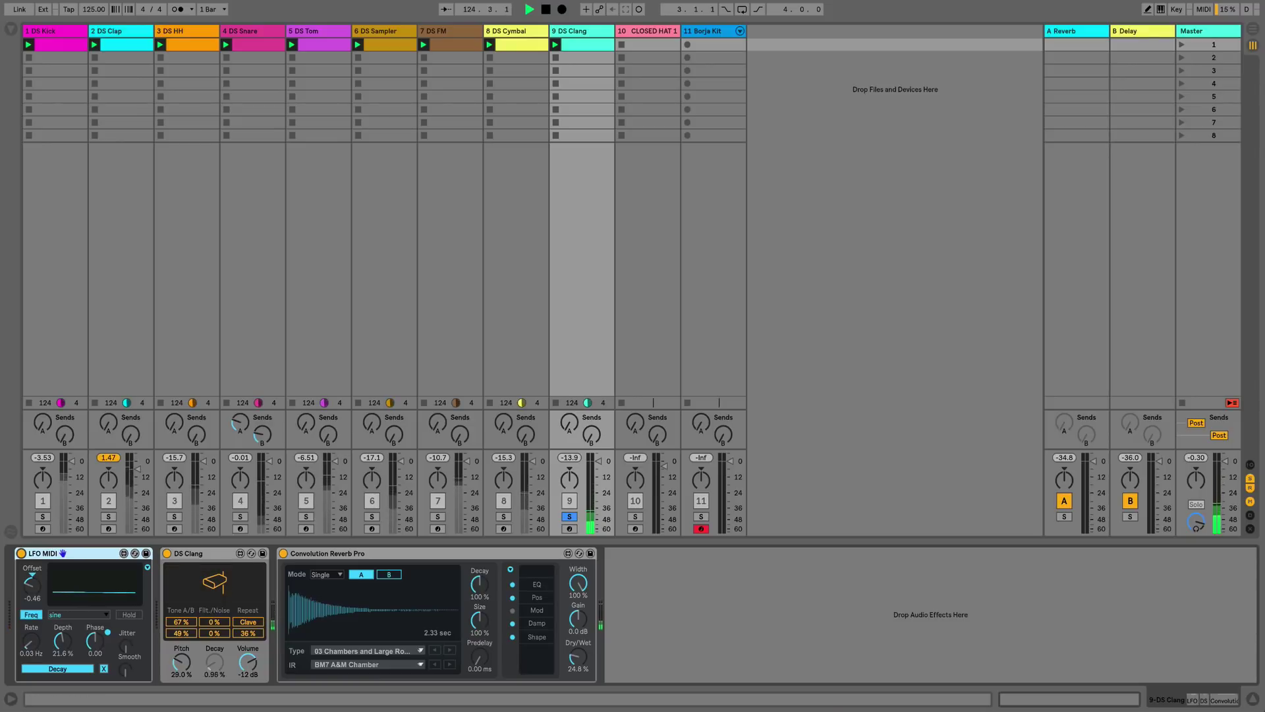
left_click(569, 517)
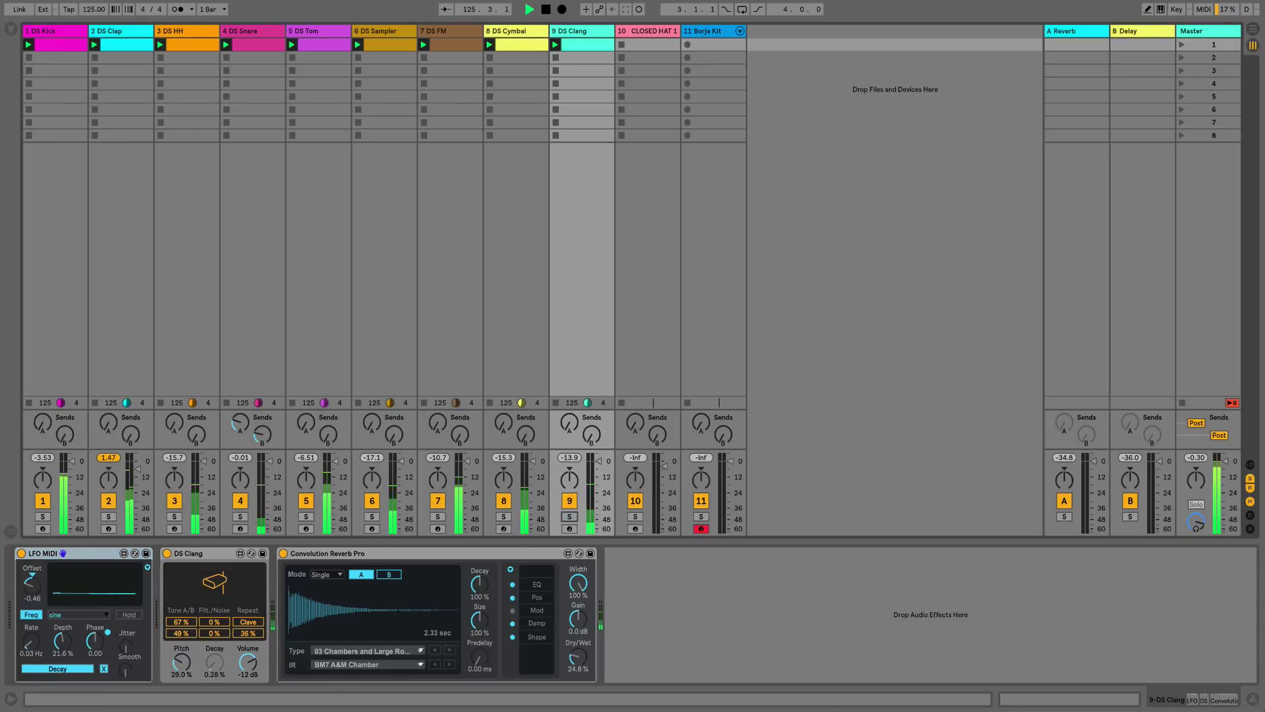
left_click_drag(578, 657, 578, 646)
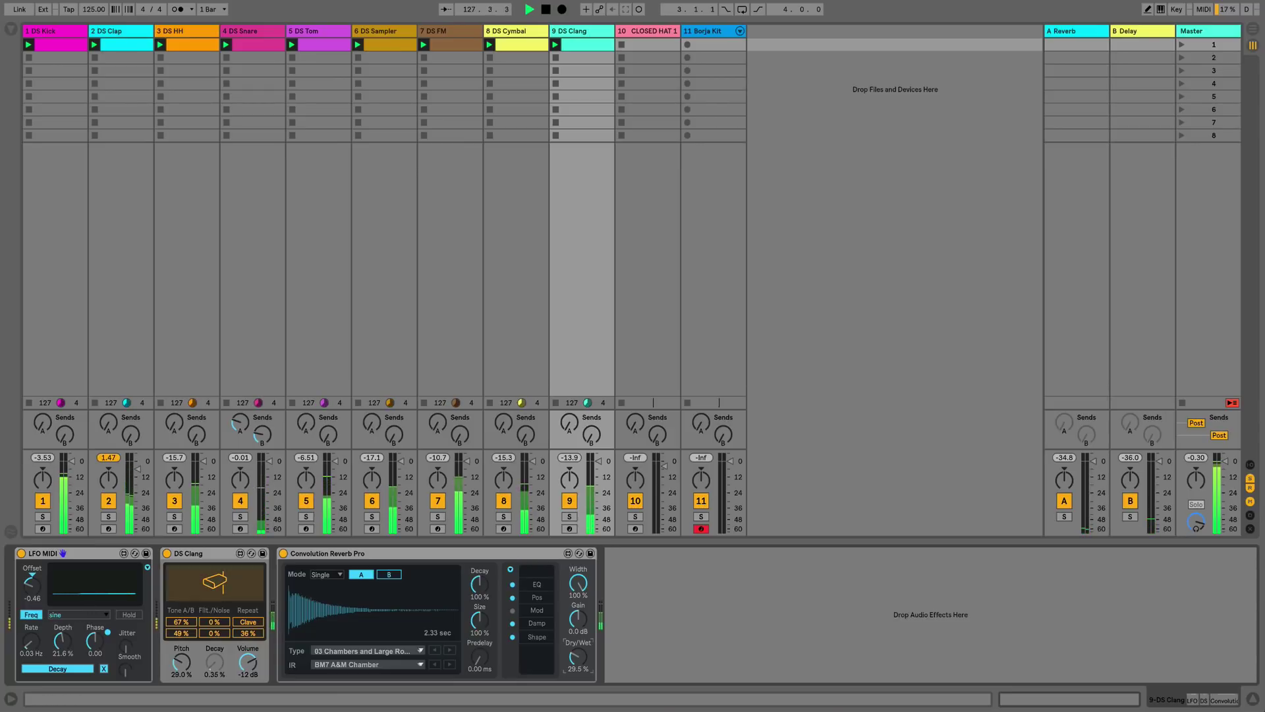
- Turn on the Mono Sequencer on the CLOSED HAT 1 track and review its Pitch and Velocity lanes with the track temporarily soloed
left_click(648, 31)
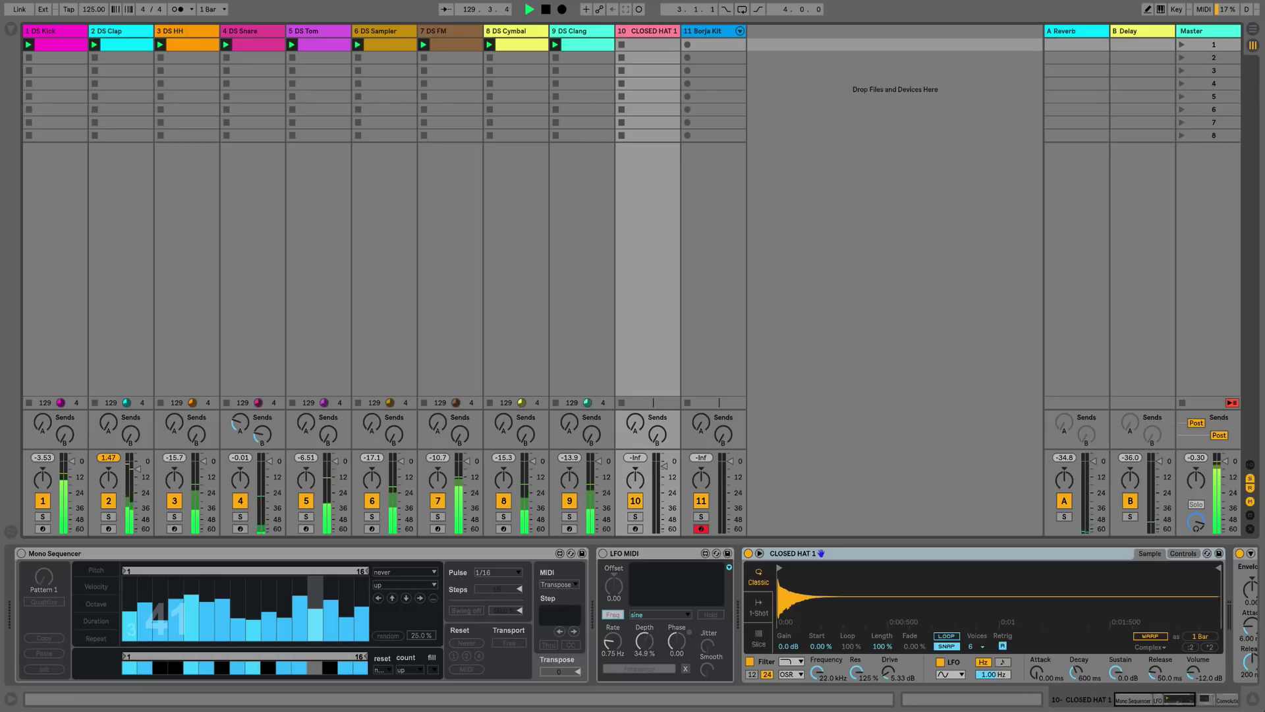
key("s")
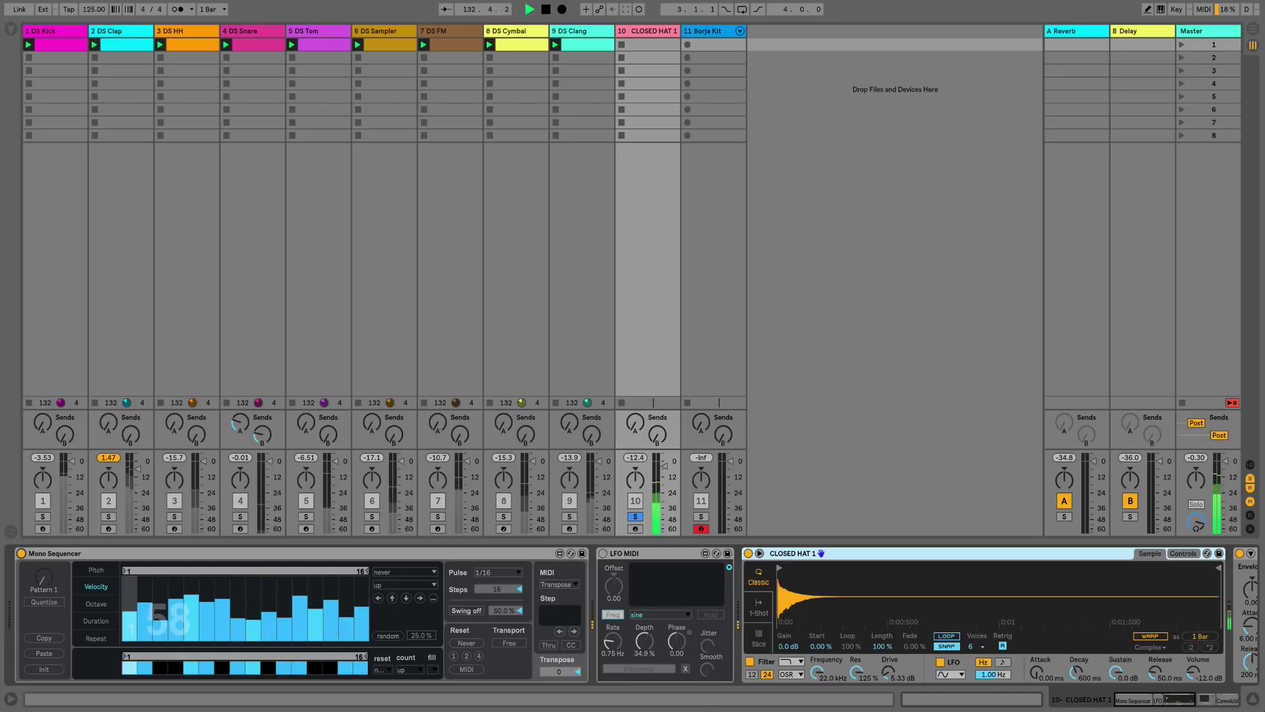
left_click(96, 570)
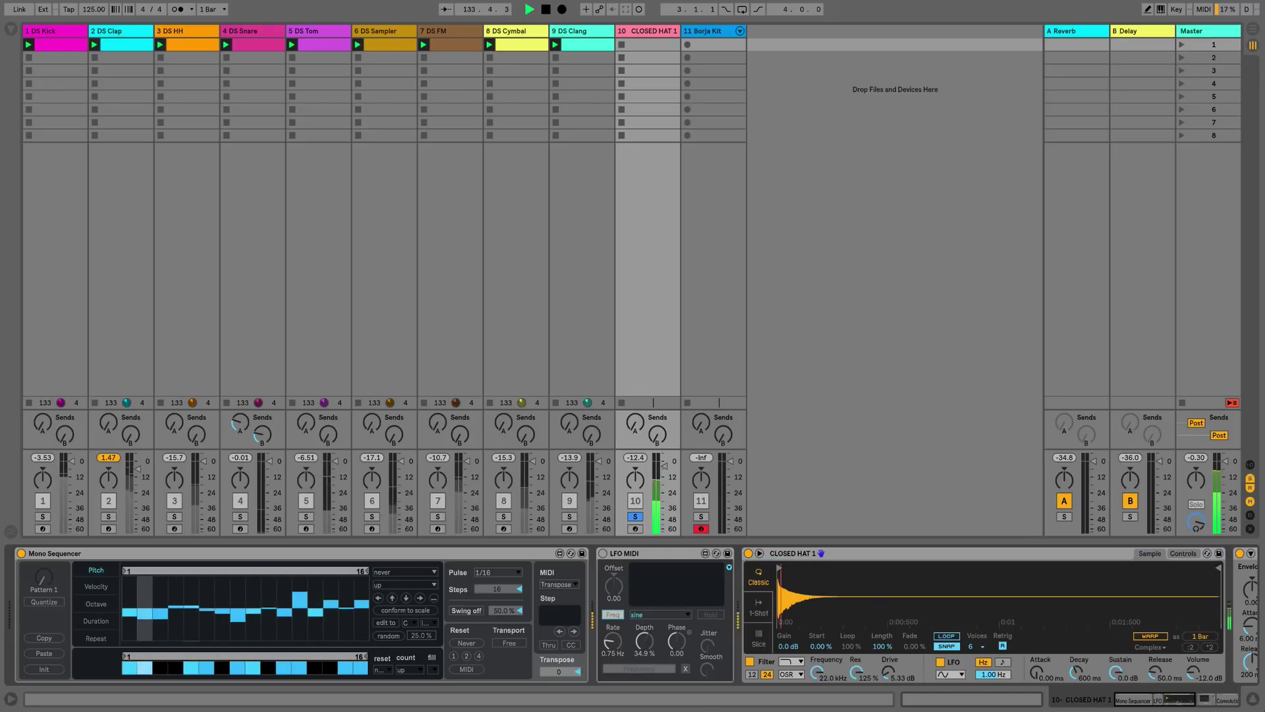
left_click(96, 587)
left_click(96, 570)
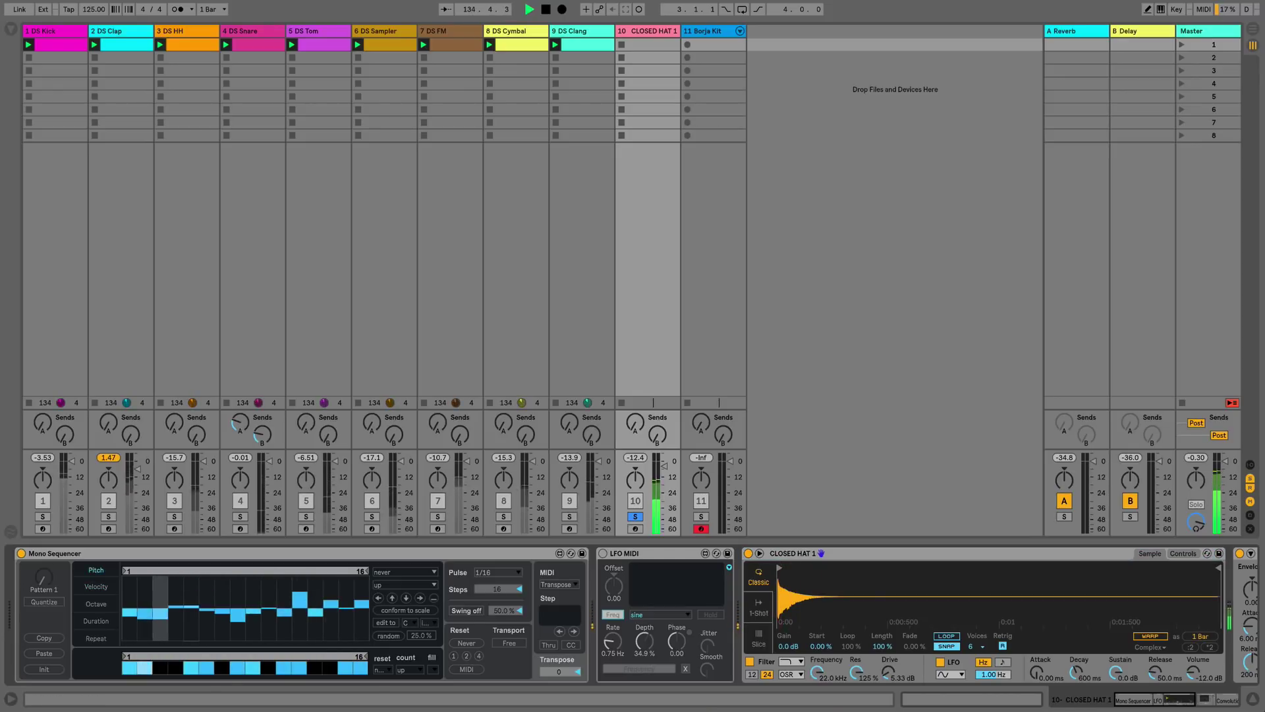
left_click(635, 516)
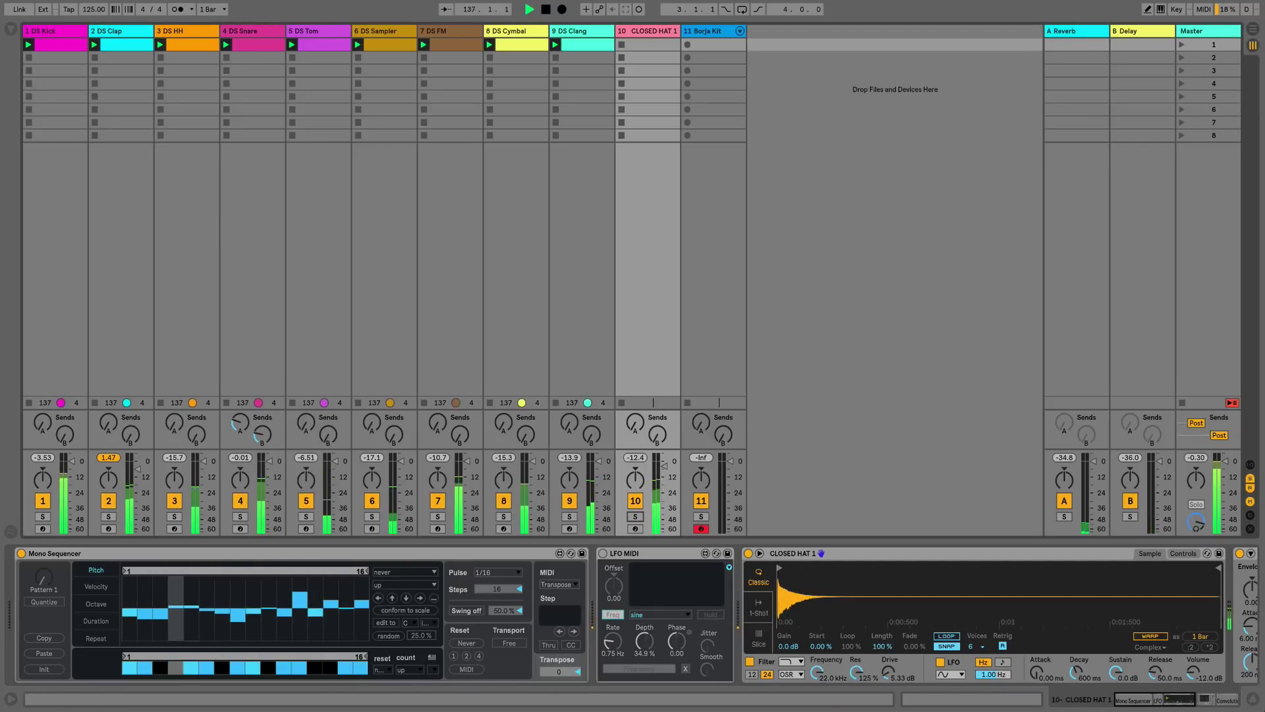
- Switch the Mono Sequencer to Pattern 2, raise the pitch of steps 1 and 7, and lower steps 3, 11 and 14
left_click_drag(43, 577, 43, 571)
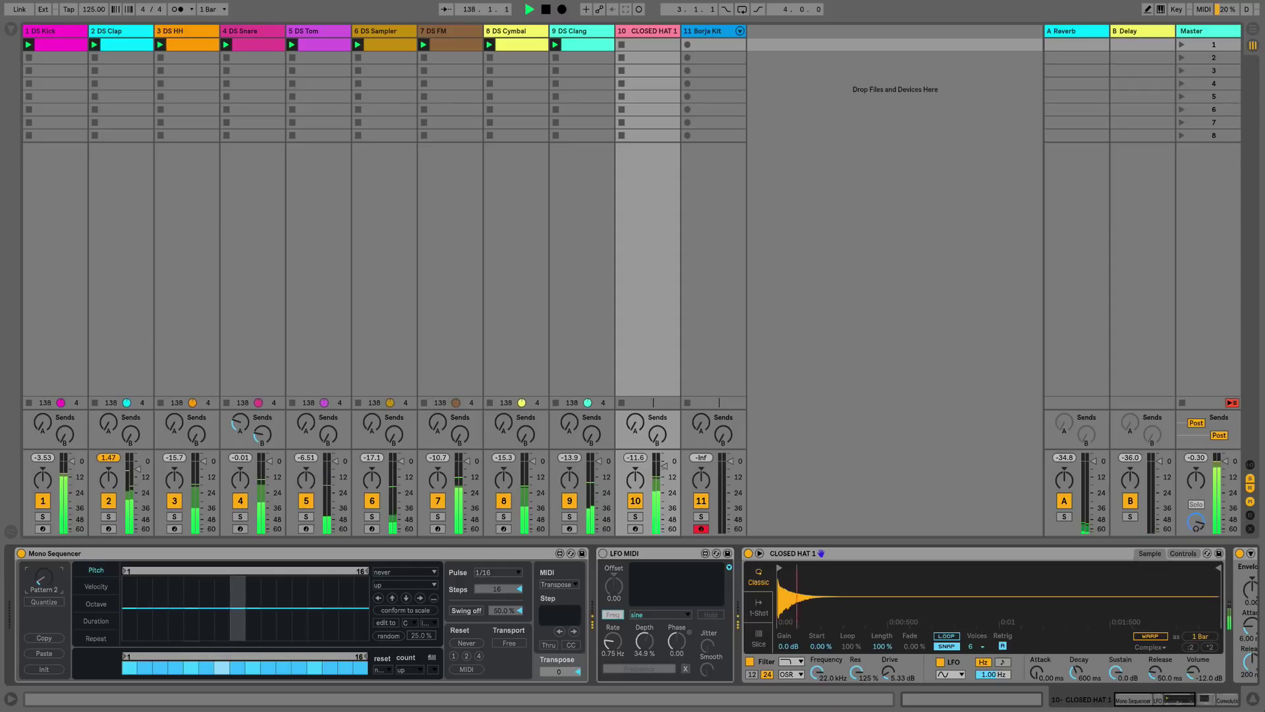
left_click_drag(130, 587, 160, 615)
left_click(222, 595)
left_click(330, 624)
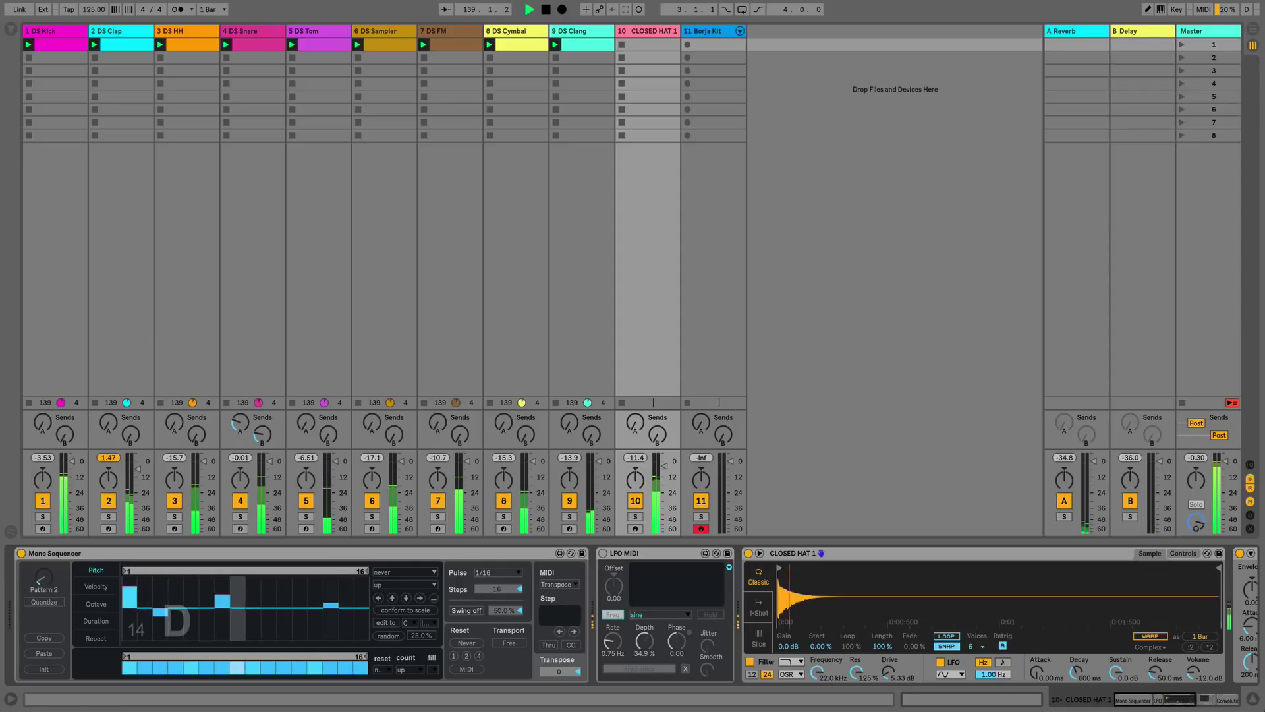
left_click(284, 632)
- Turn off steps 1, 3, 5, 9 and 12 in the Mono Sequencer's Pattern 2
left_click(299, 667)
left_click(253, 668)
left_click(191, 667)
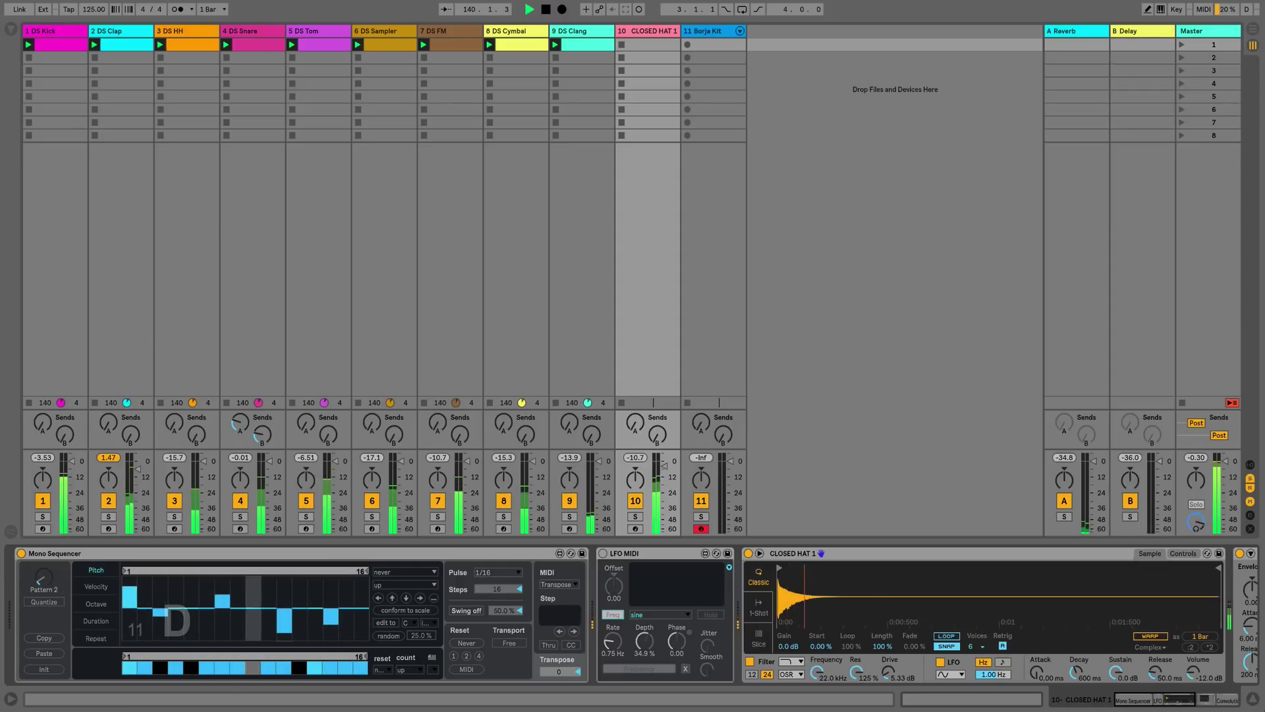
left_click(160, 667)
left_click(130, 667)
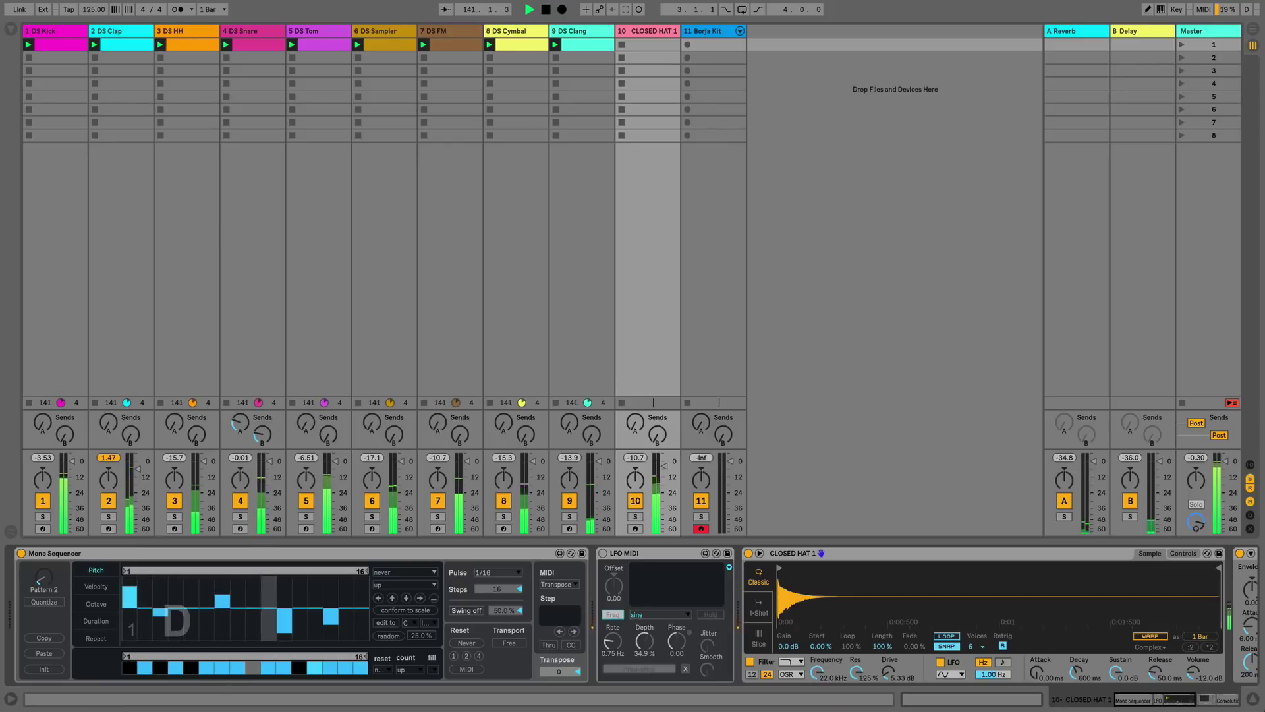
- Draw low velocities for steps 3 to 5 of Pattern 2 and return to the Pitch lane
left_click(95, 586)
left_click(160, 627)
mouse_move(160, 627)
left_mouse_down()
mouse_move(286, 639)
mouse_move(300, 596)
mouse_move(330, 585)
mouse_move(191, 641)
left_mouse_up()
left_click(96, 570)
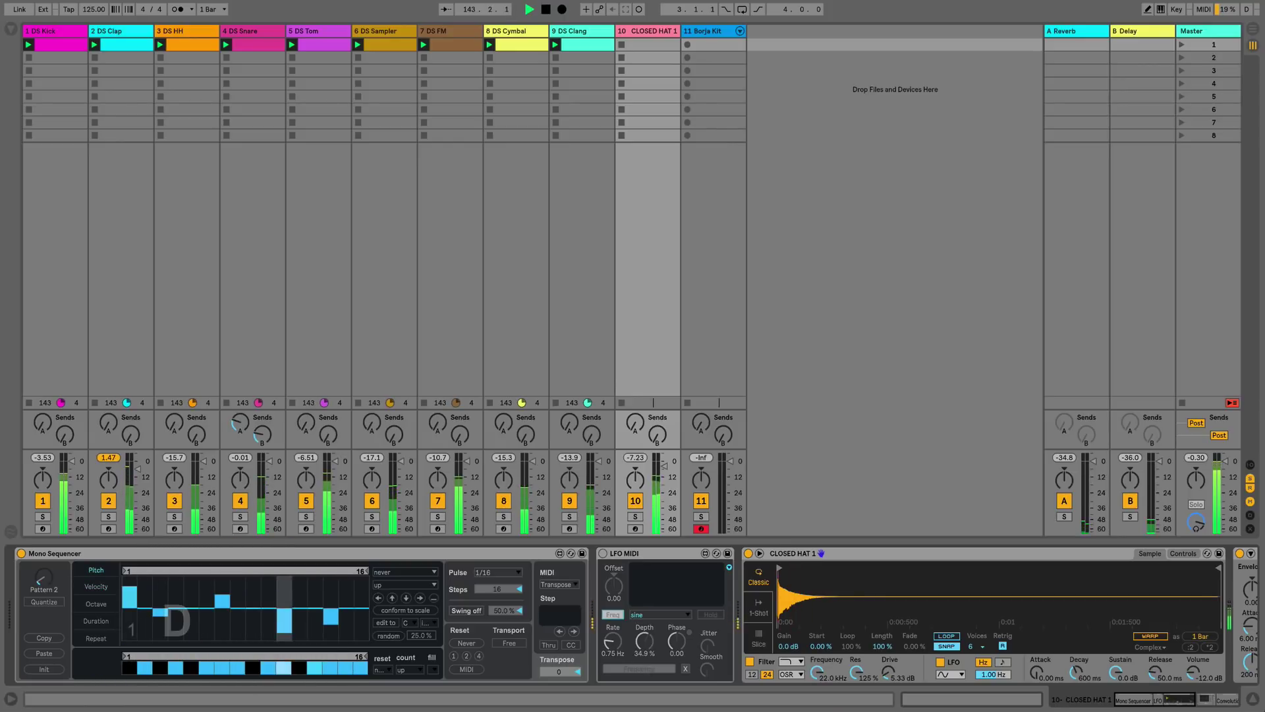
- In Pattern 2's Octave lane, raise step 5, lower step 7, and set step 10 to -2
left_click(96, 604)
left_click(192, 592)
left_click(222, 632)
left_click(268, 624)
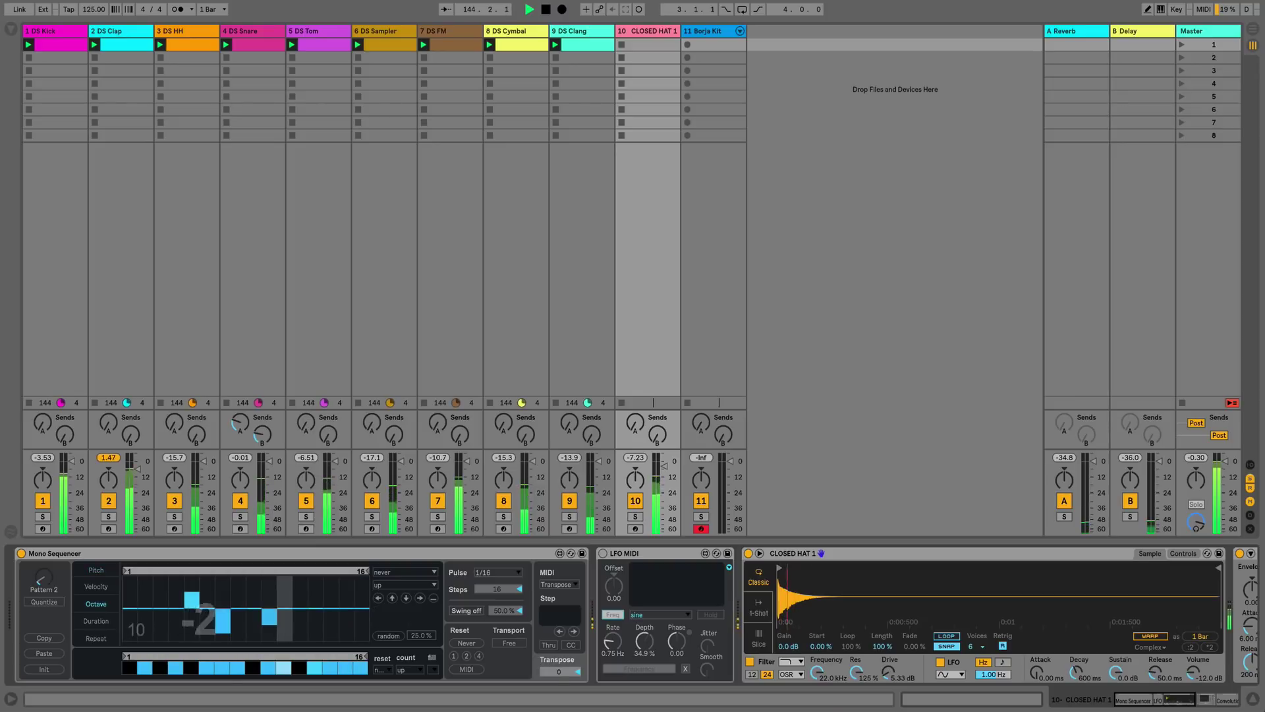
- In Pattern 2, raise the octave around steps 13 and 14, and lengthen the durations of steps 3, 8, 10, 12 and 15
left_click_drag(317, 600, 331, 592)
left_click(95, 621)
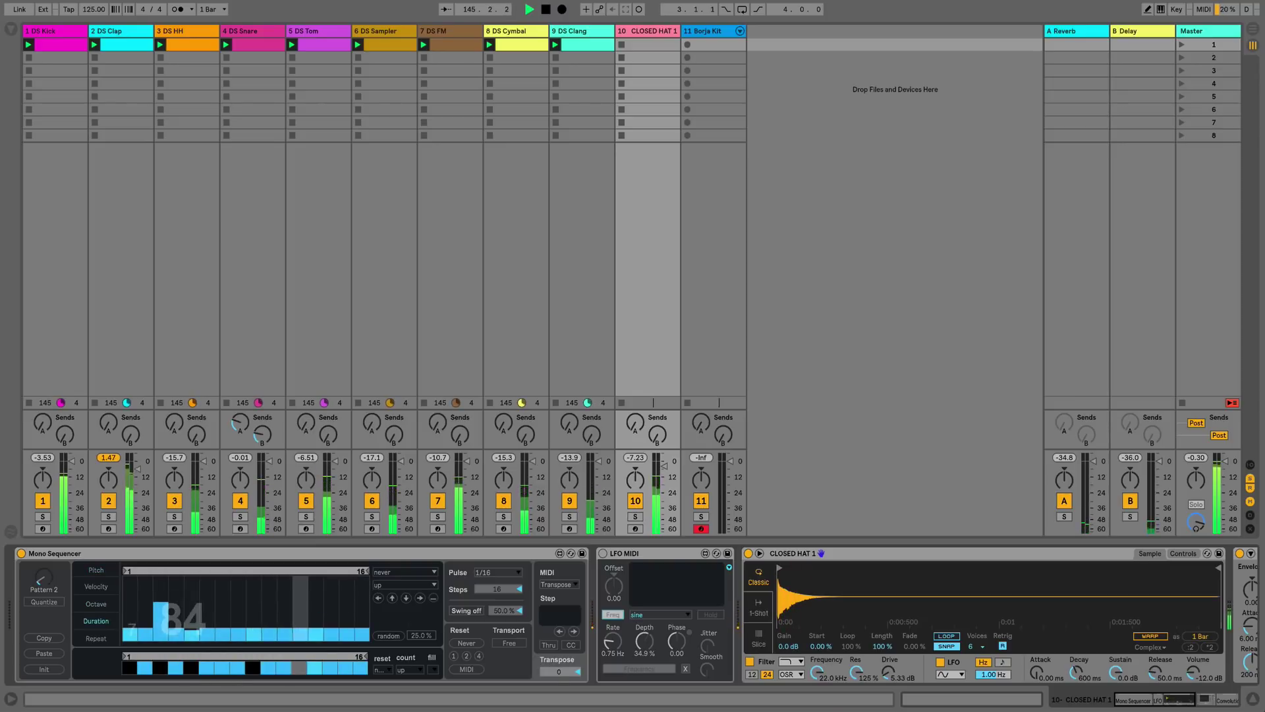
left_click(268, 603)
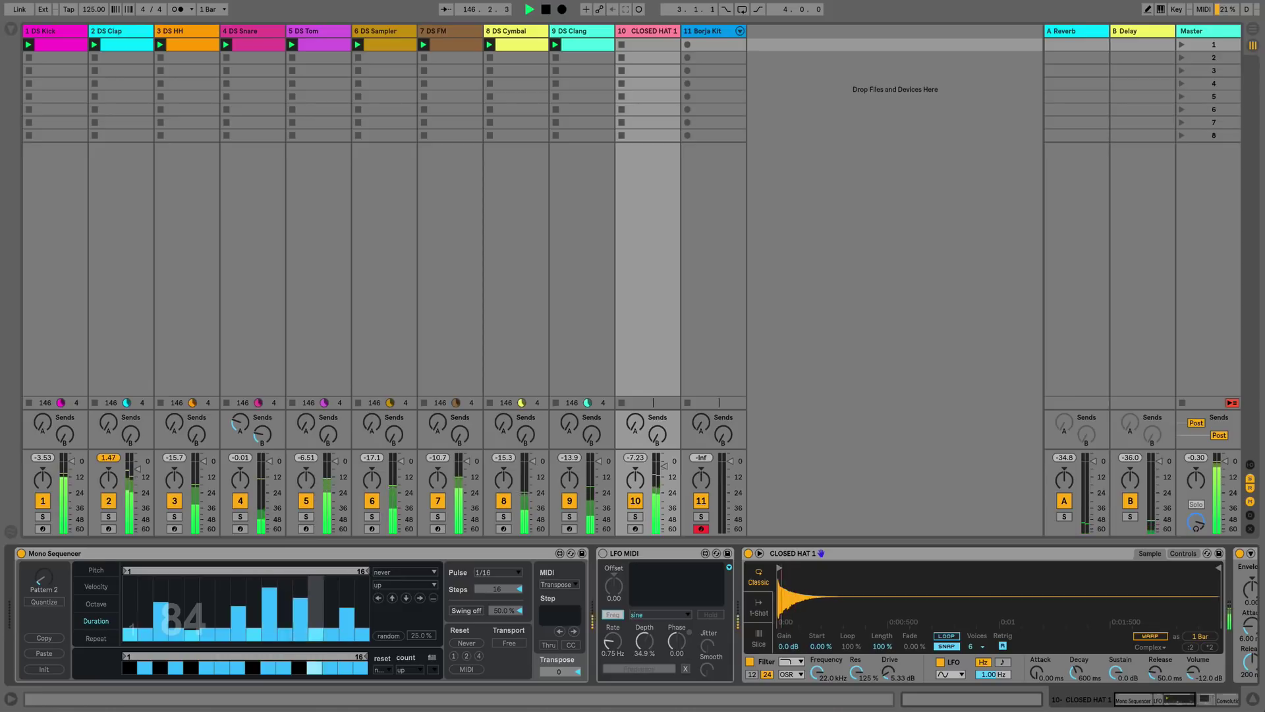
- In Pattern 2's Repeat lane, add repeats on steps 4 to 6, 10, 11, 14 and 15
left_click(96, 638)
left_click(176, 608)
left_click(207, 604)
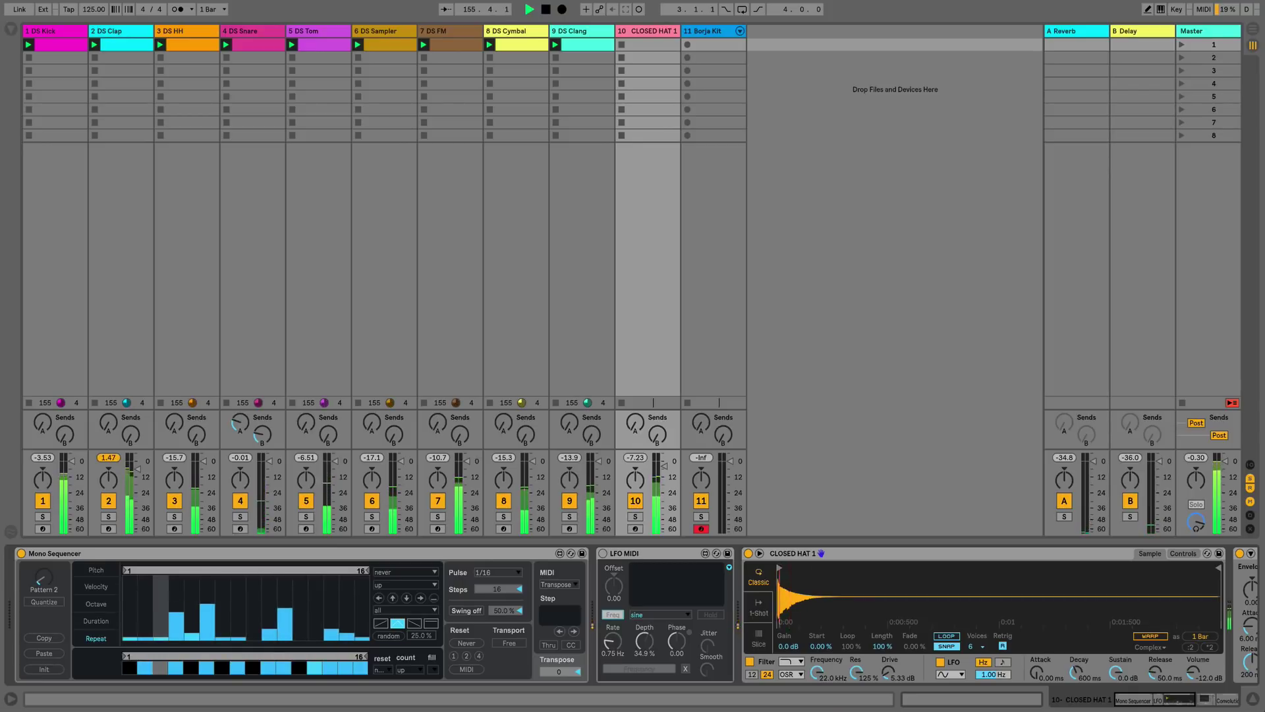
- Switch the Mono Sequencer to Pattern 1 and turn on the LFO MIDI that modulates the Auto Filter's frequency
scroll(633, 614, "right", 2)
scroll(282, 590, "left", 2)
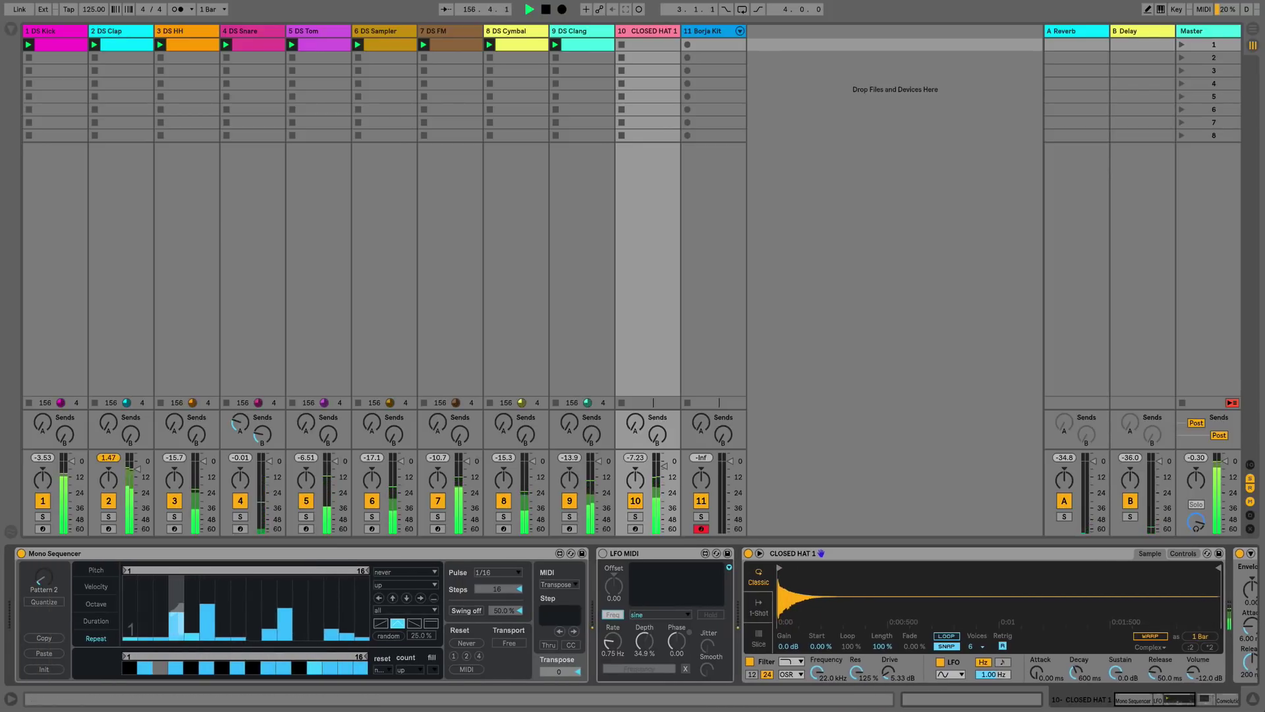
scroll(457, 583, "right", 1)
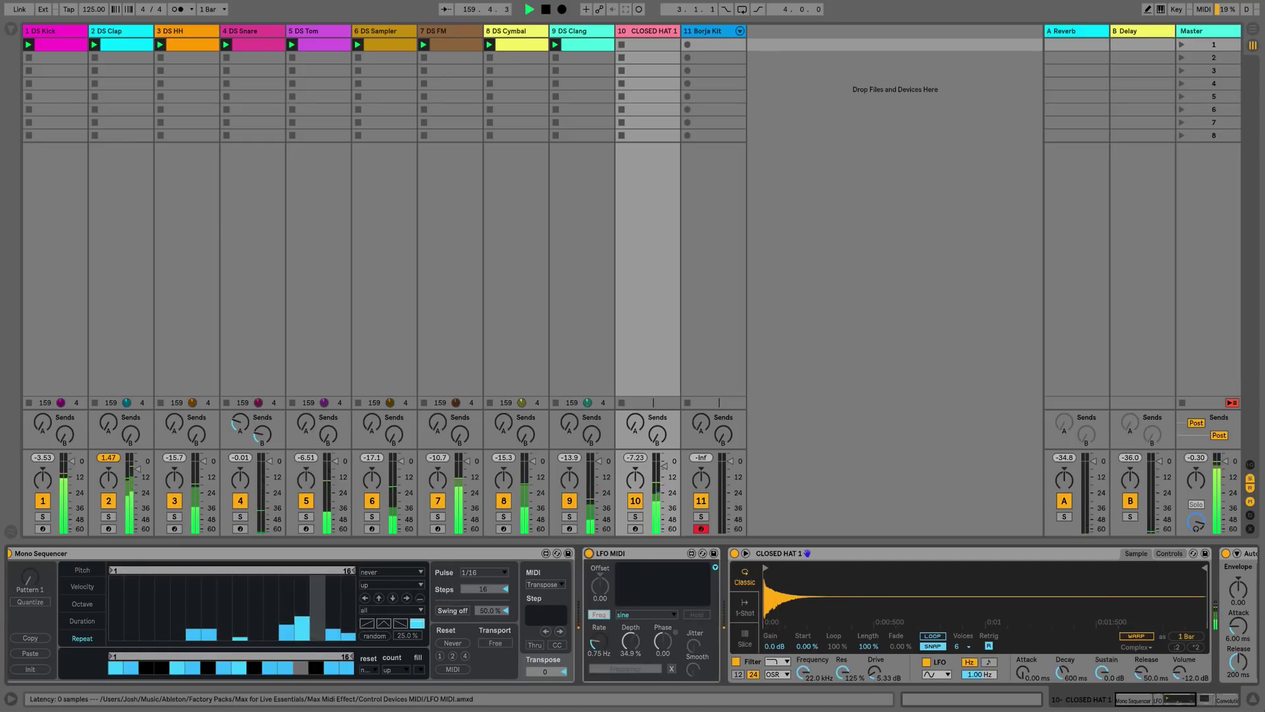
left_click(589, 553)
scroll(613, 586, "right", 2)
scroll(613, 587, "right", 11)
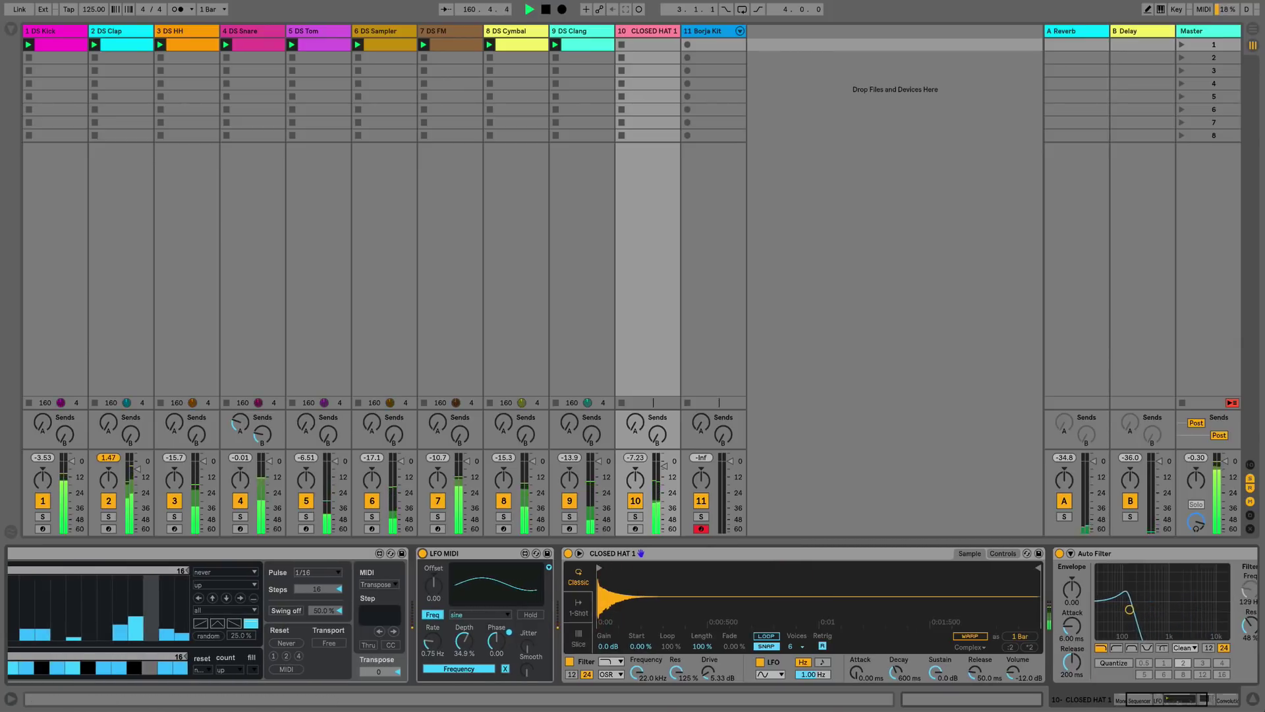
scroll(613, 587, "right", 9)
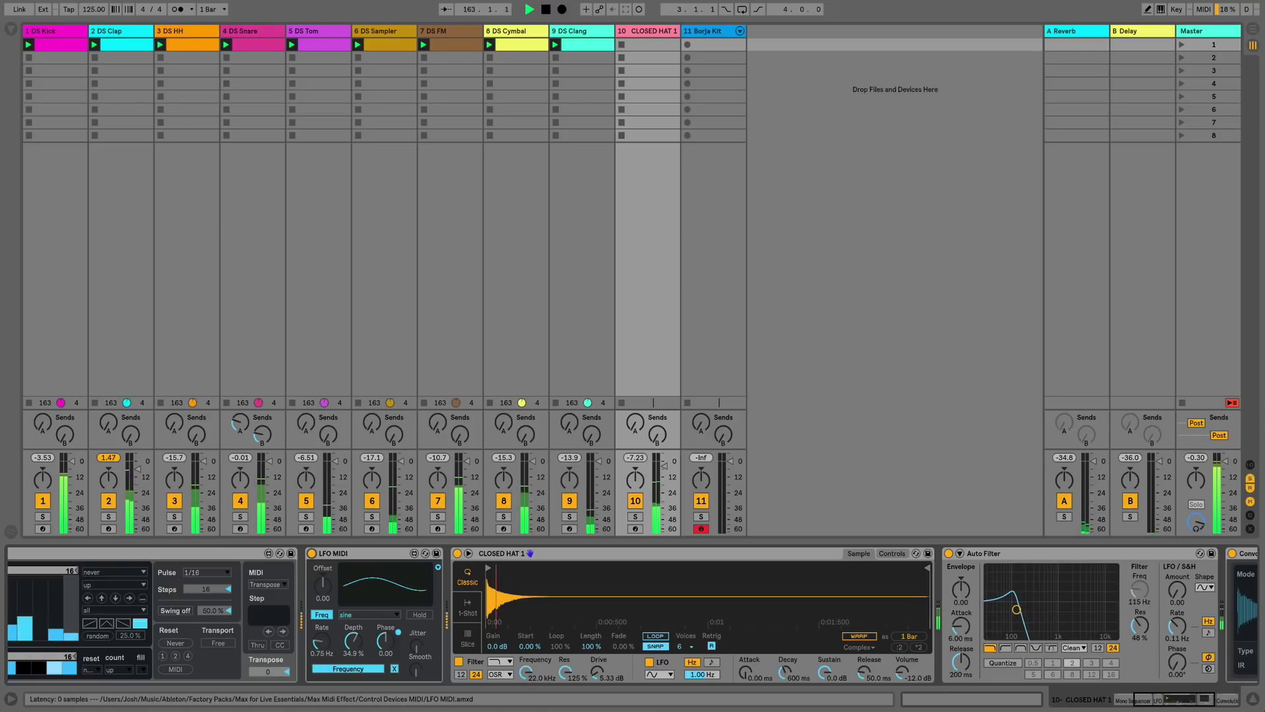
- Bypass and re-enable the LFO MIDI to compare its effect, and set the Mono Sequencer back to Pattern 1
left_click(312, 553)
left_click(312, 552)
scroll(312, 555, "left", 20)
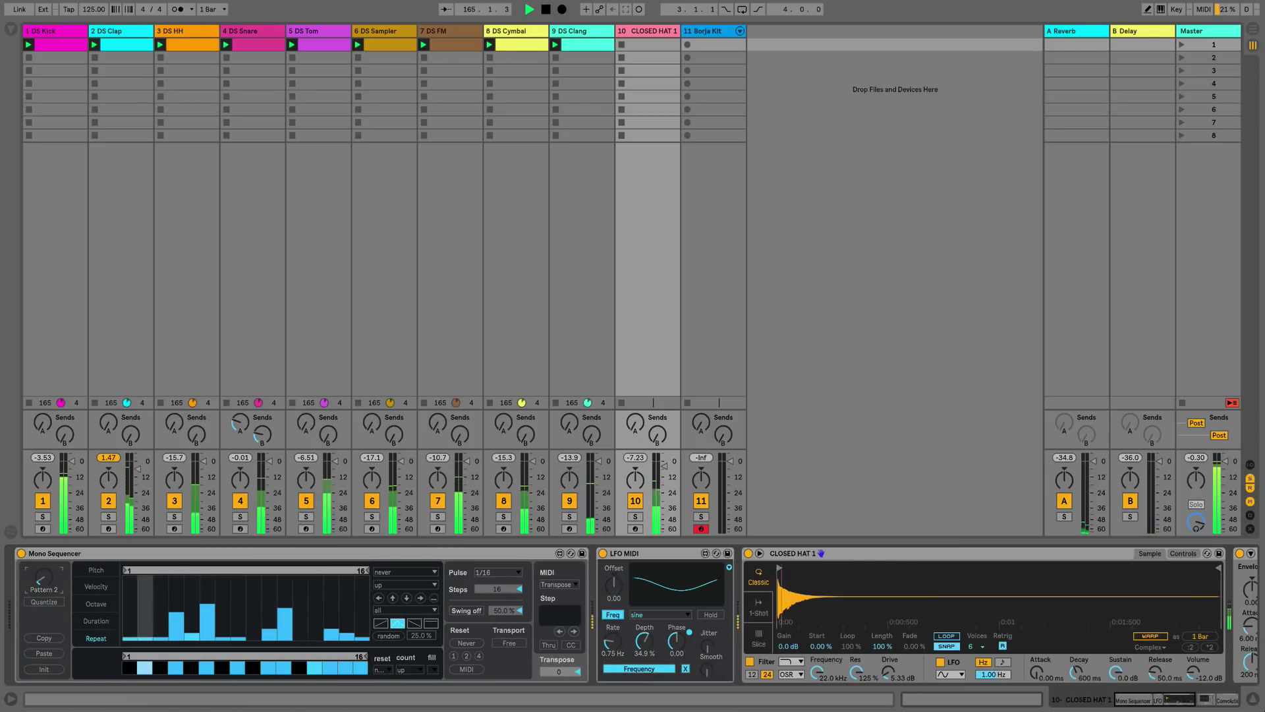
scroll(312, 555, "right", 5)
scroll(632, 616, "right", 10)
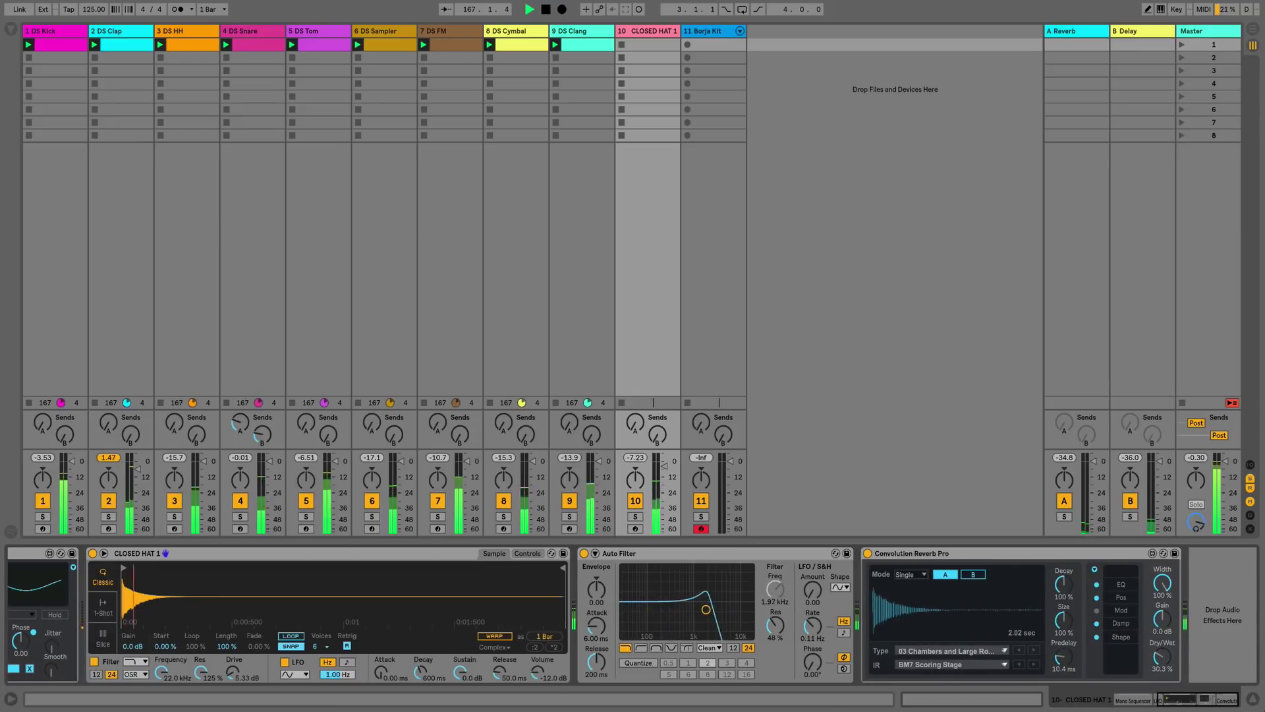
scroll(633, 616, "left", 10)
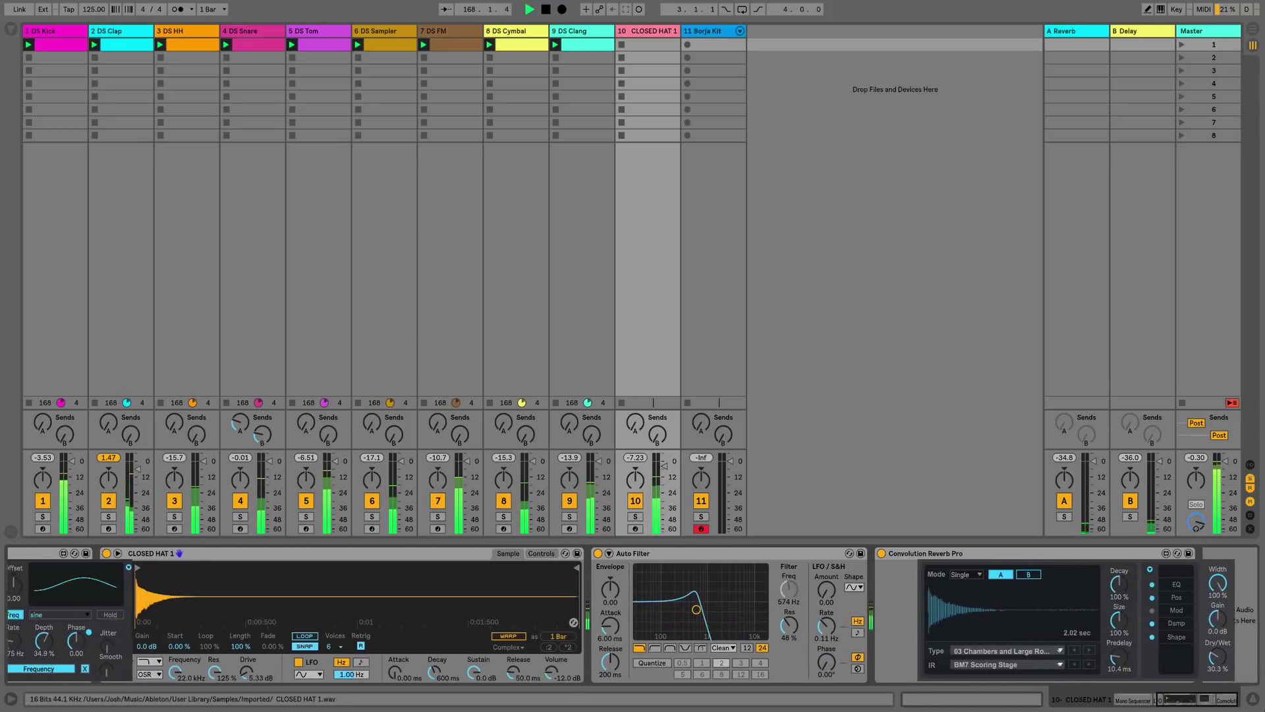
key("Down")
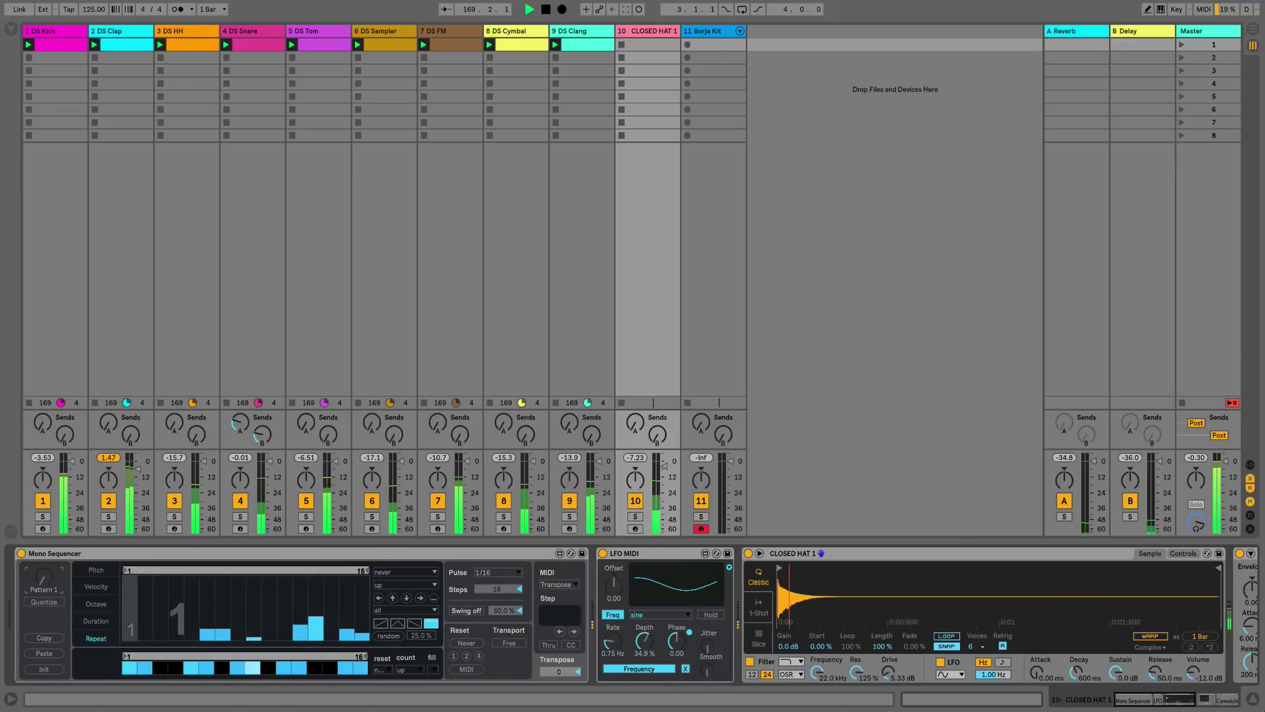
- Solo the Borja Kit track and turn on the Kick part in its Instant Haus device
left_click(707, 31)
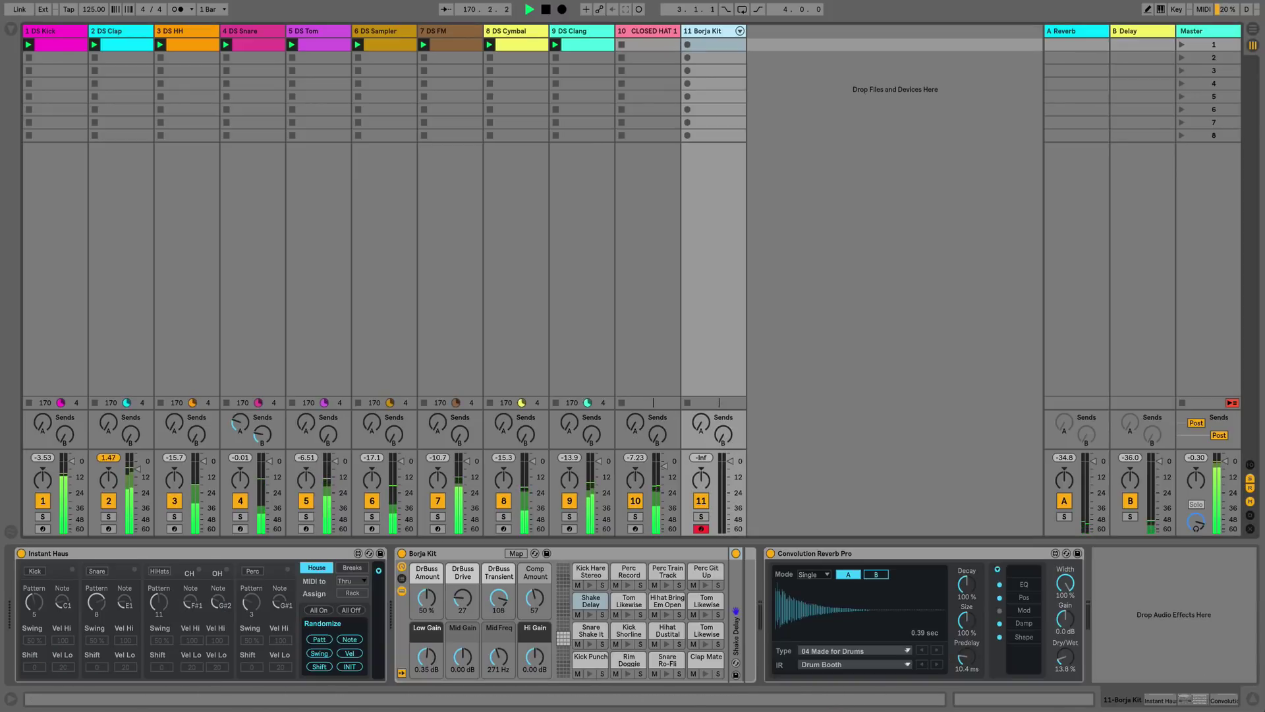
left_click(701, 516)
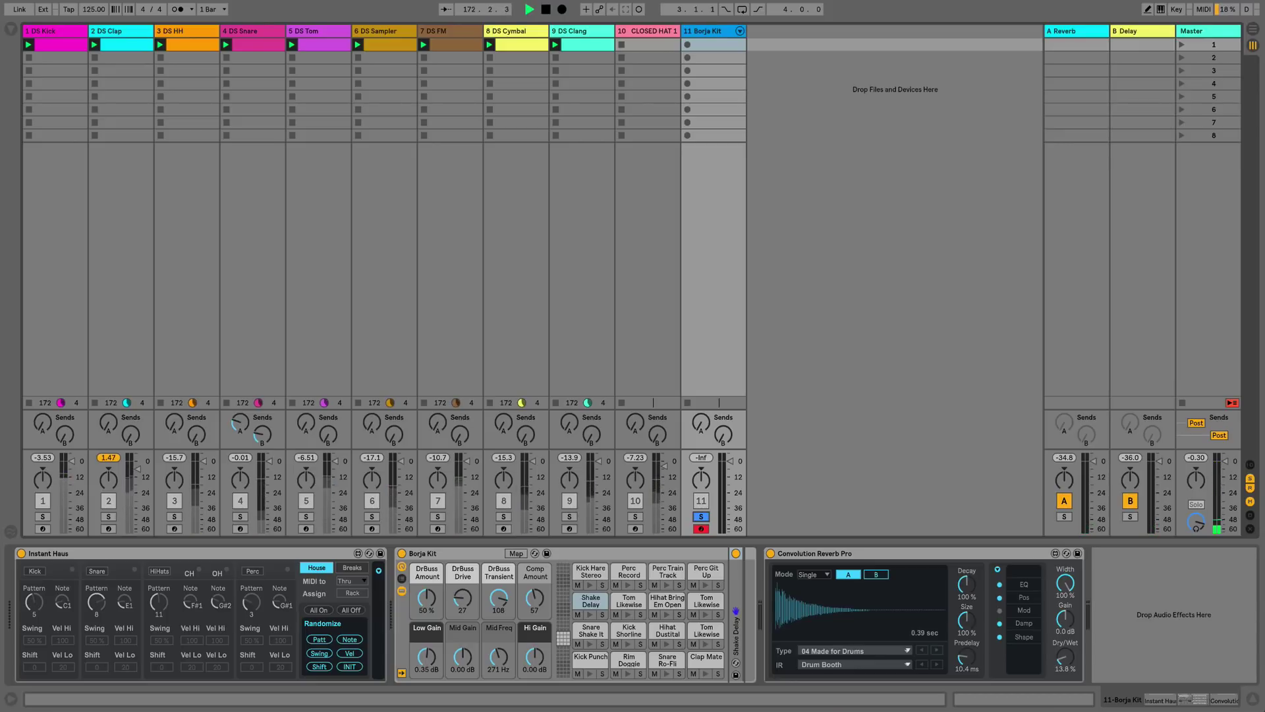
key("Up")
key("Left")
key("Right")
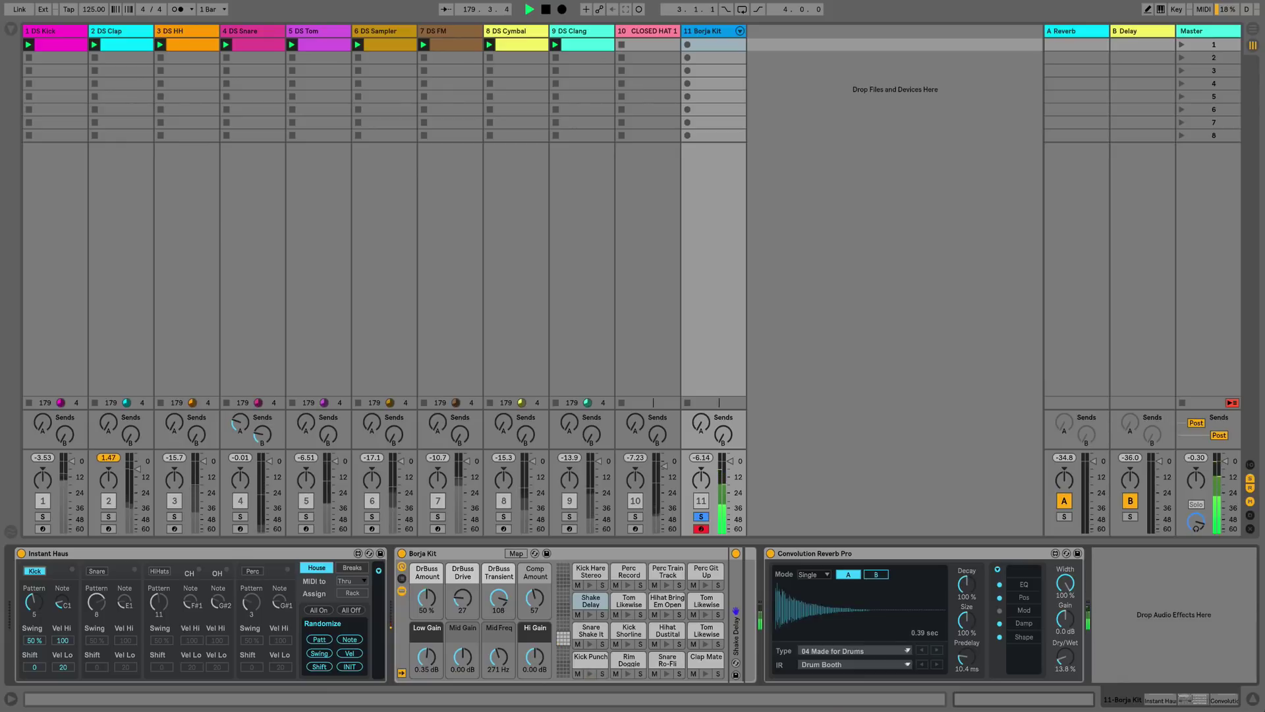
- Audition other notes for the Instant Haus Kick with the Kick Punch pad selected, return it to C1, and unsolo the Borja Kit track
left_click(590, 658)
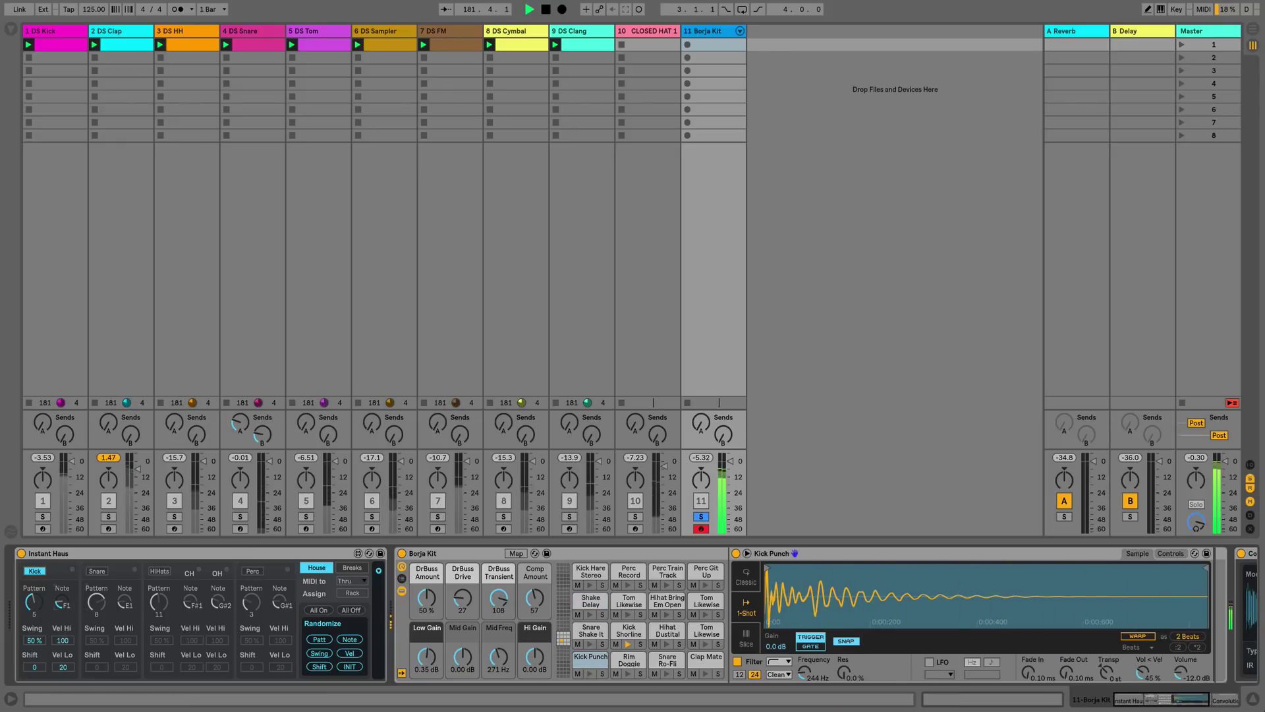
left_click_drag(59, 603, 59, 597)
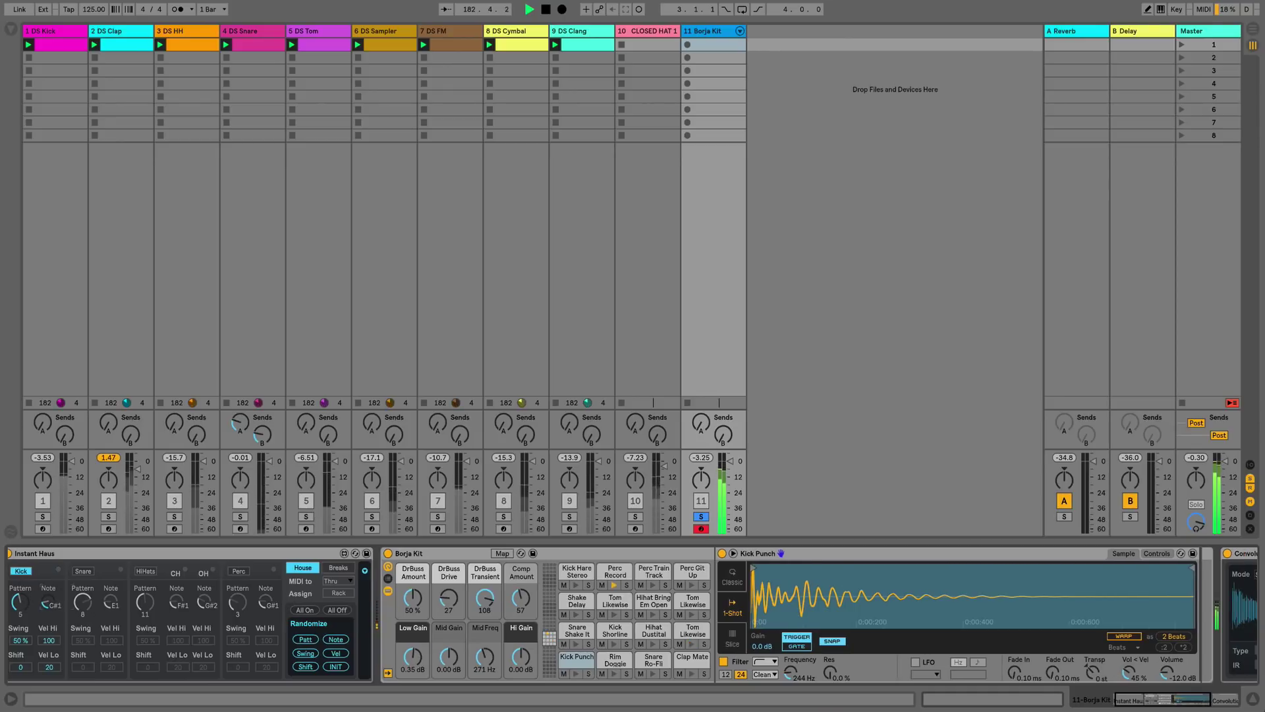
scroll(632, 616, "right", 1)
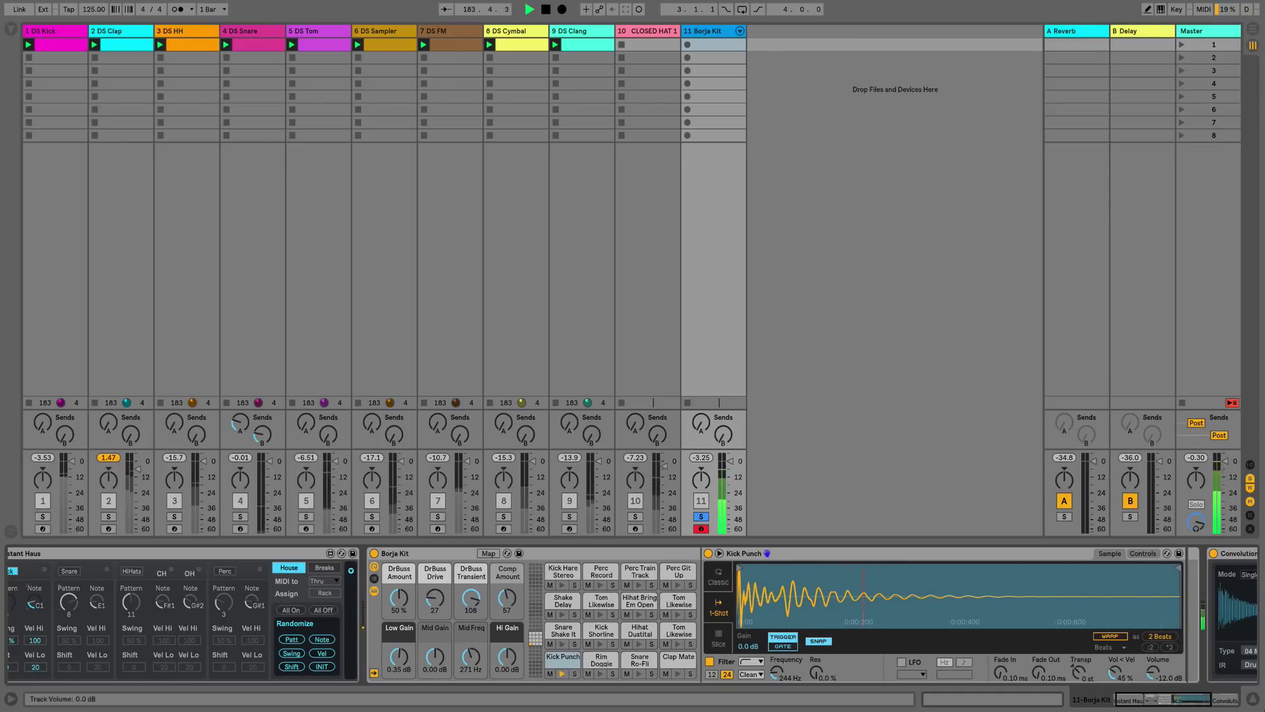
left_click(701, 517)
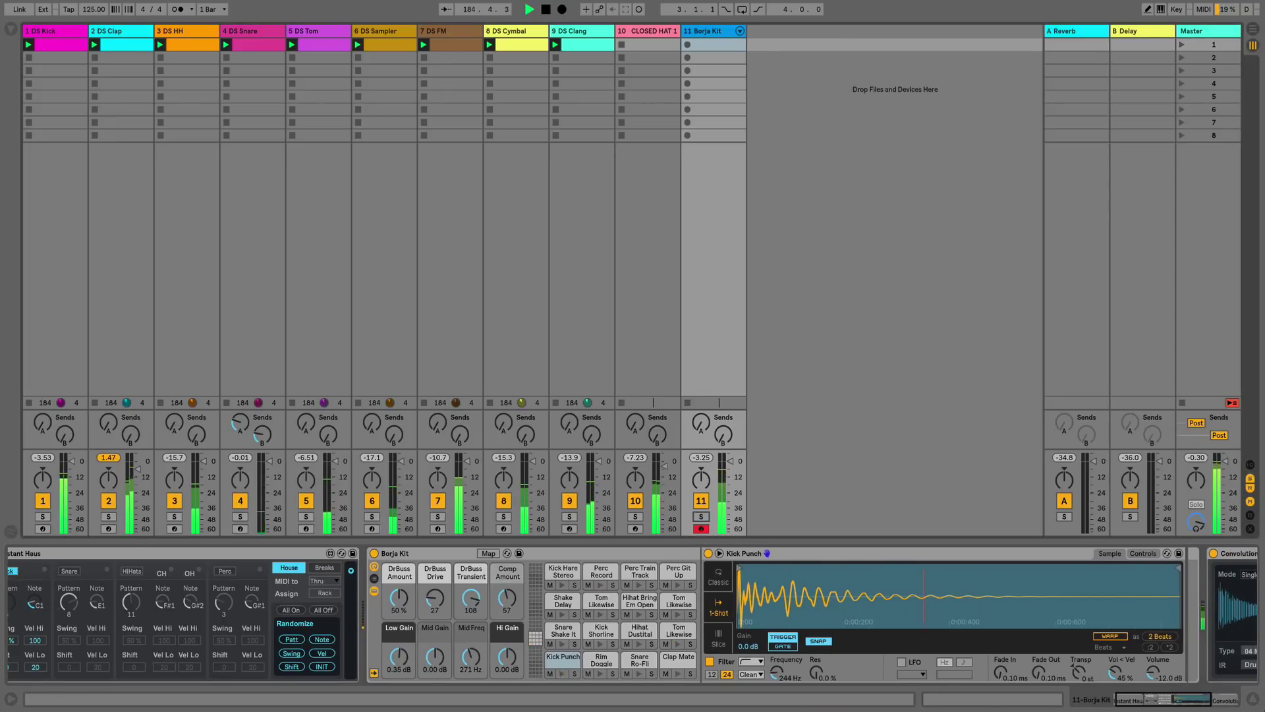
scroll(633, 626, "left", 2)
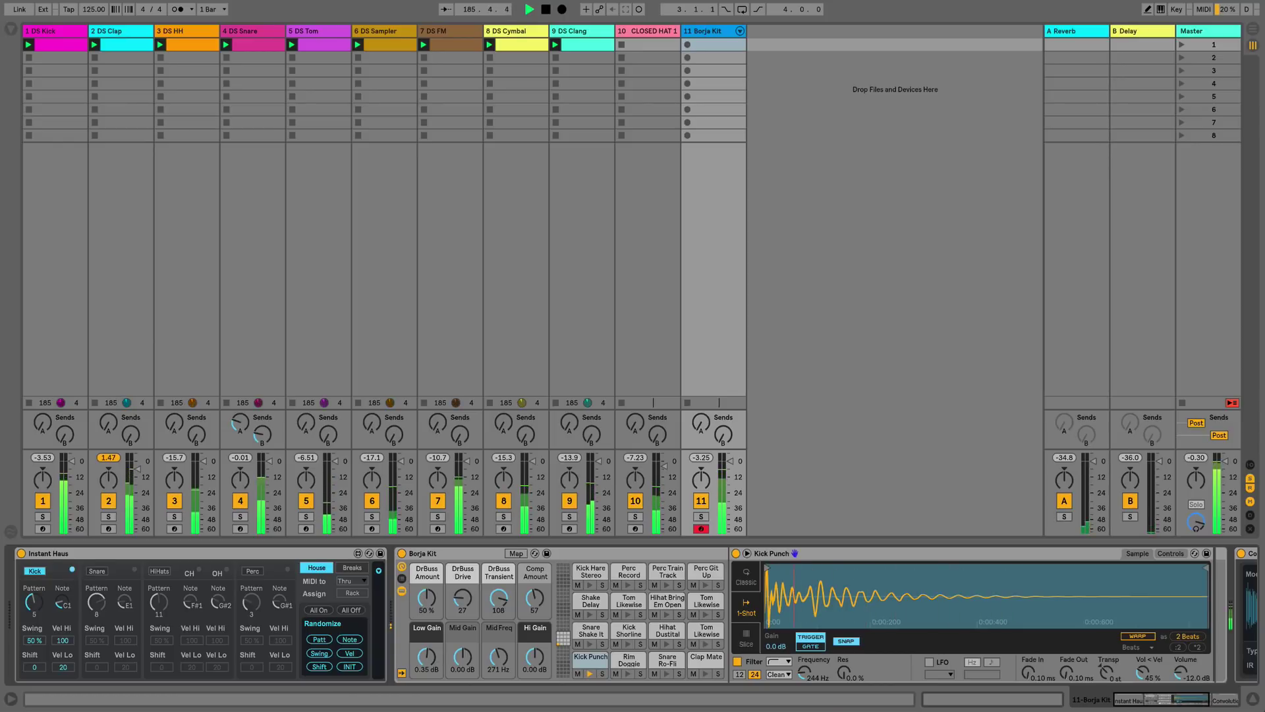
- Turn on the Snare, HiHats and Perc parts in Instant Haus and randomize the patterns, swing and velocities
left_click(97, 571)
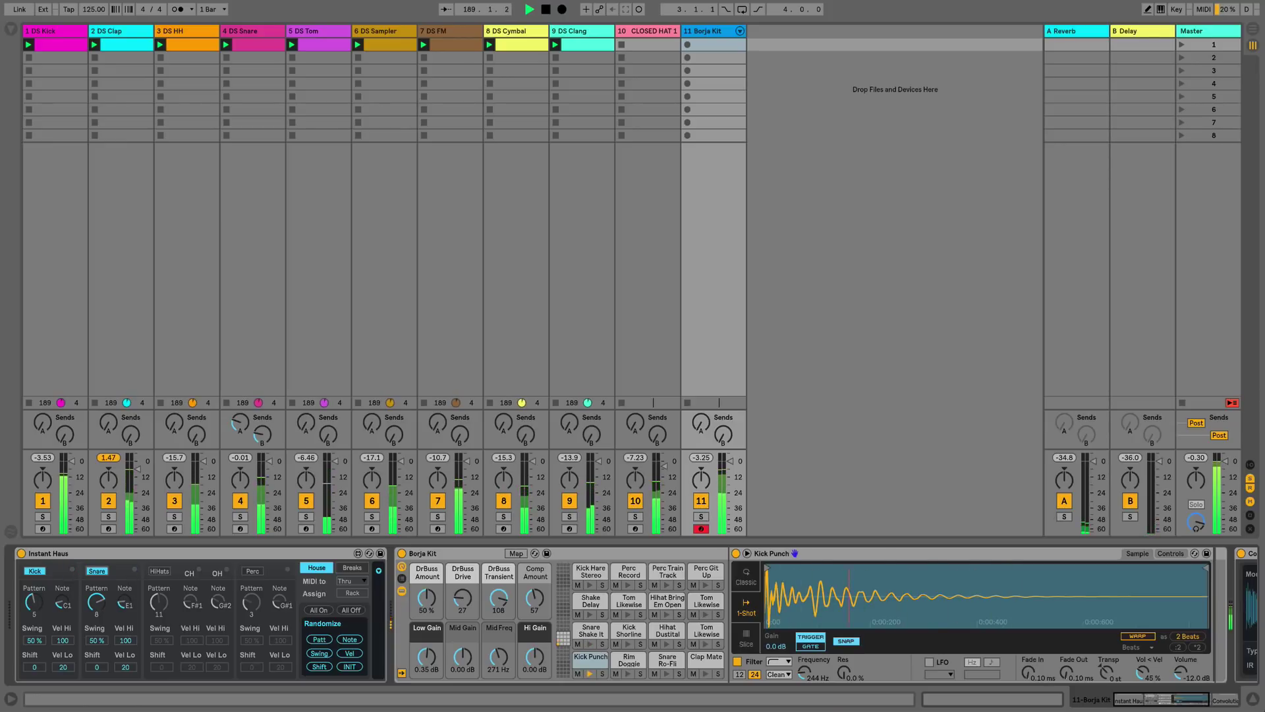
left_click(160, 572)
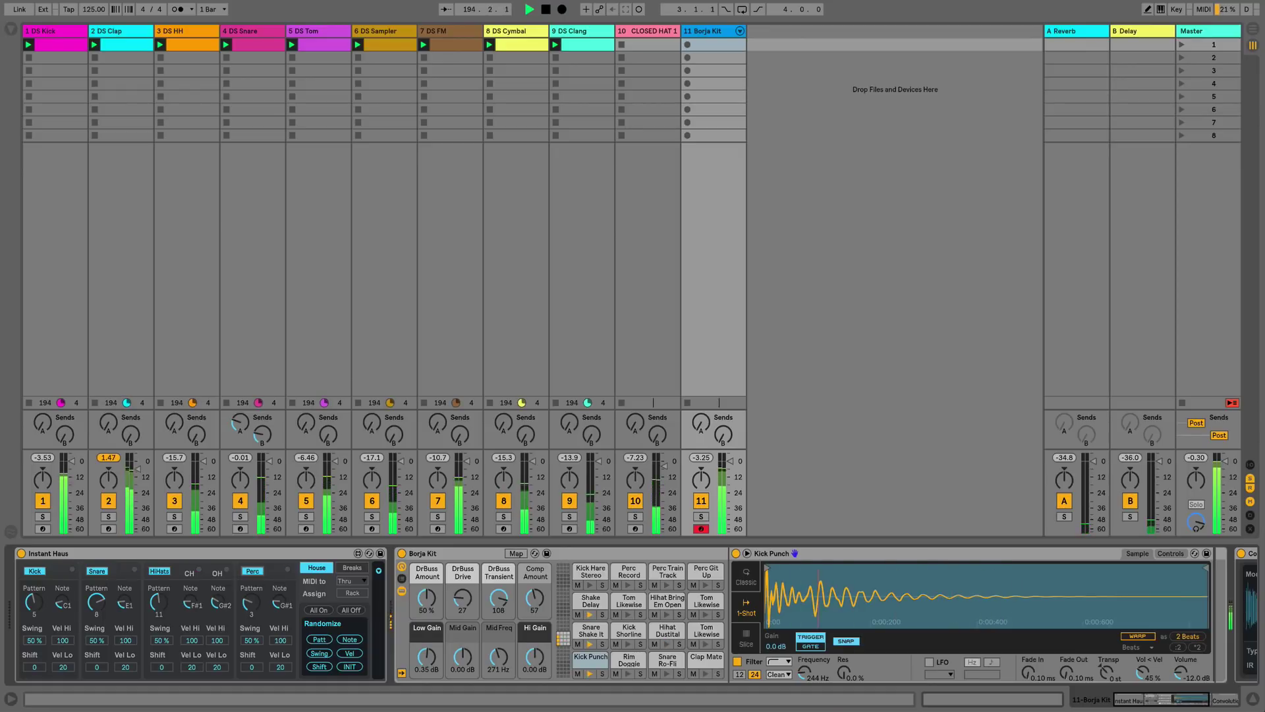
left_click(319, 653)
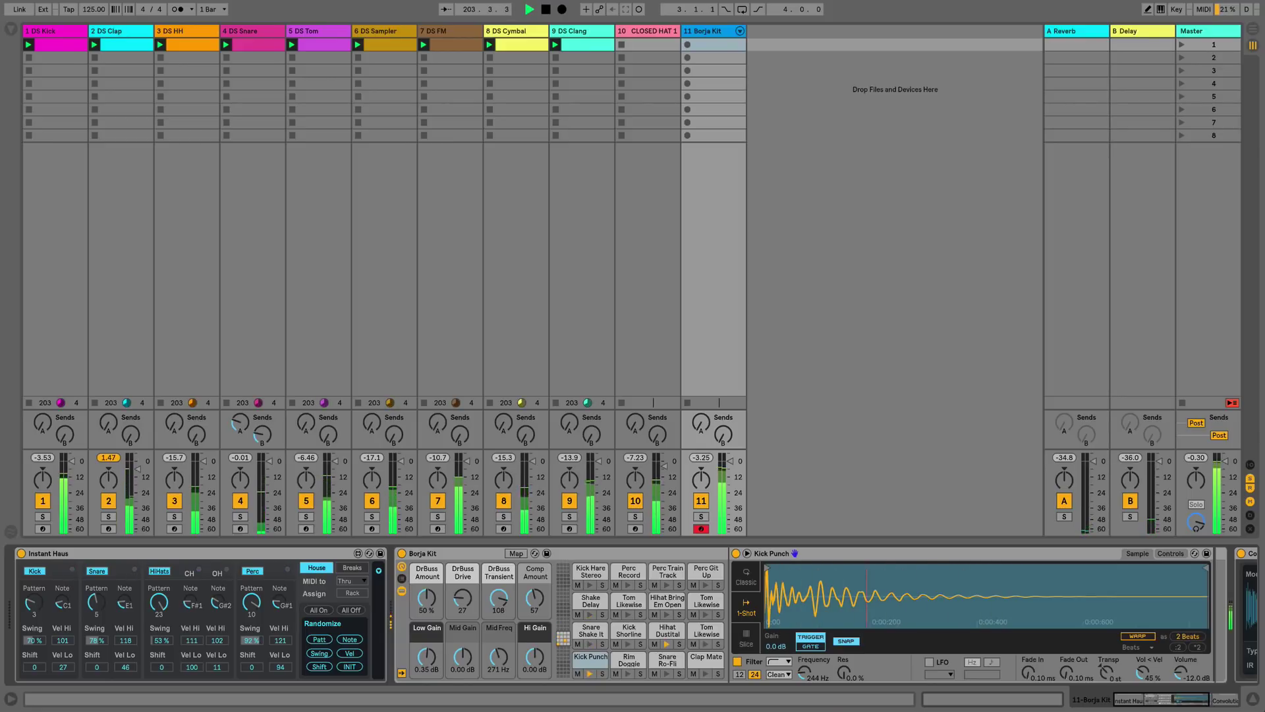
- Copy the Device Randomizer from the DS Clap track to the end of the Borja Kit track's device chain
left_click(113, 31)
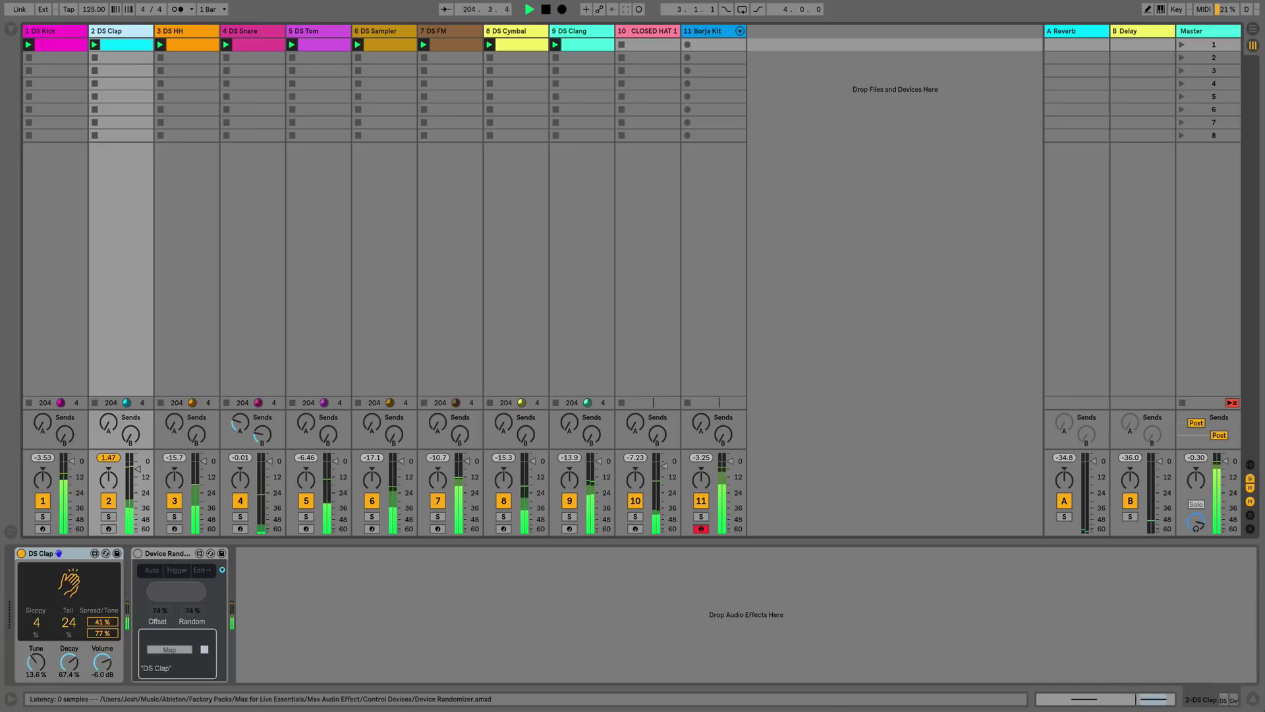
left_click(168, 554)
left_click(718, 45)
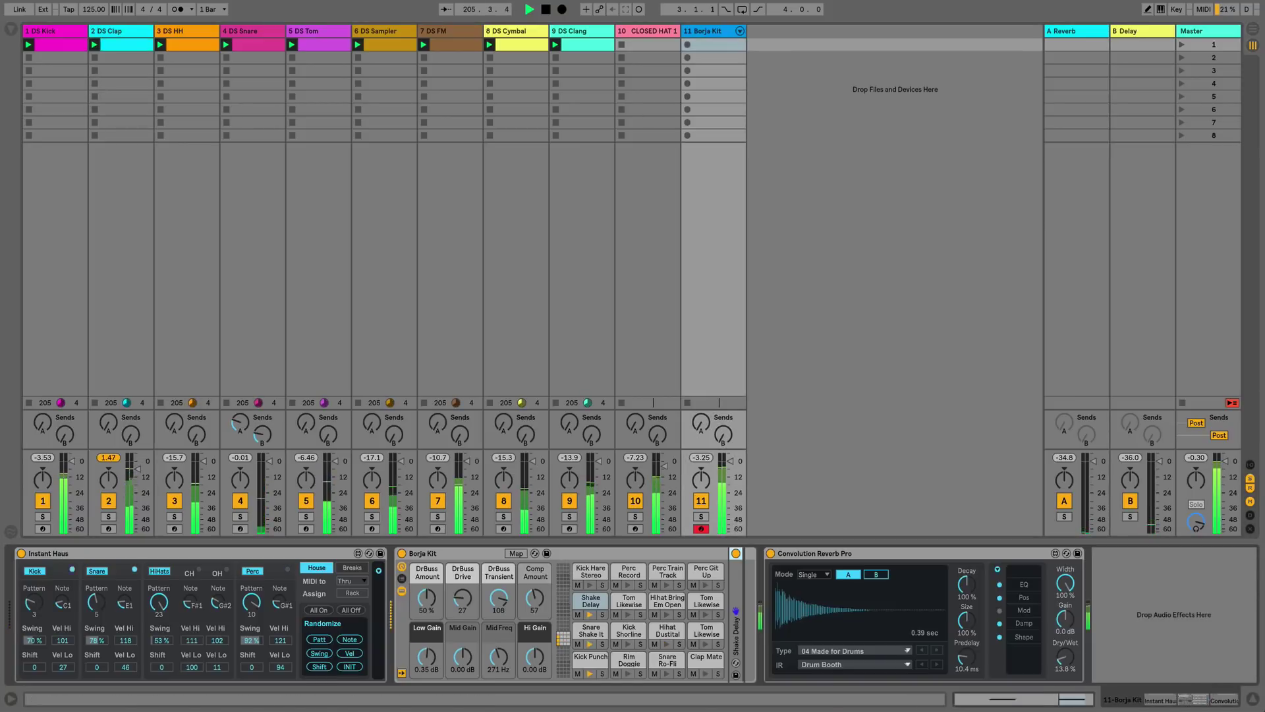
key("ctrl+v")
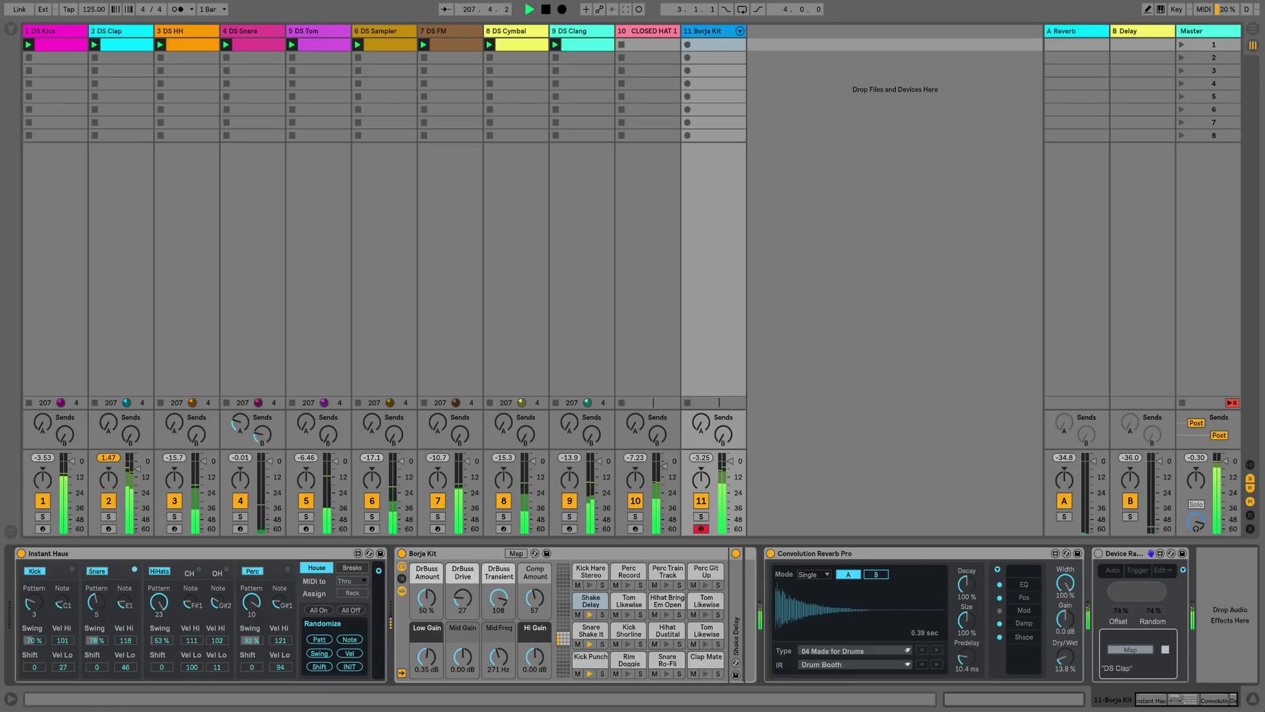
- Turn on the pasted Device Randomizer and map it to the Instant Haus device
left_click(1098, 553)
left_click(1131, 649)
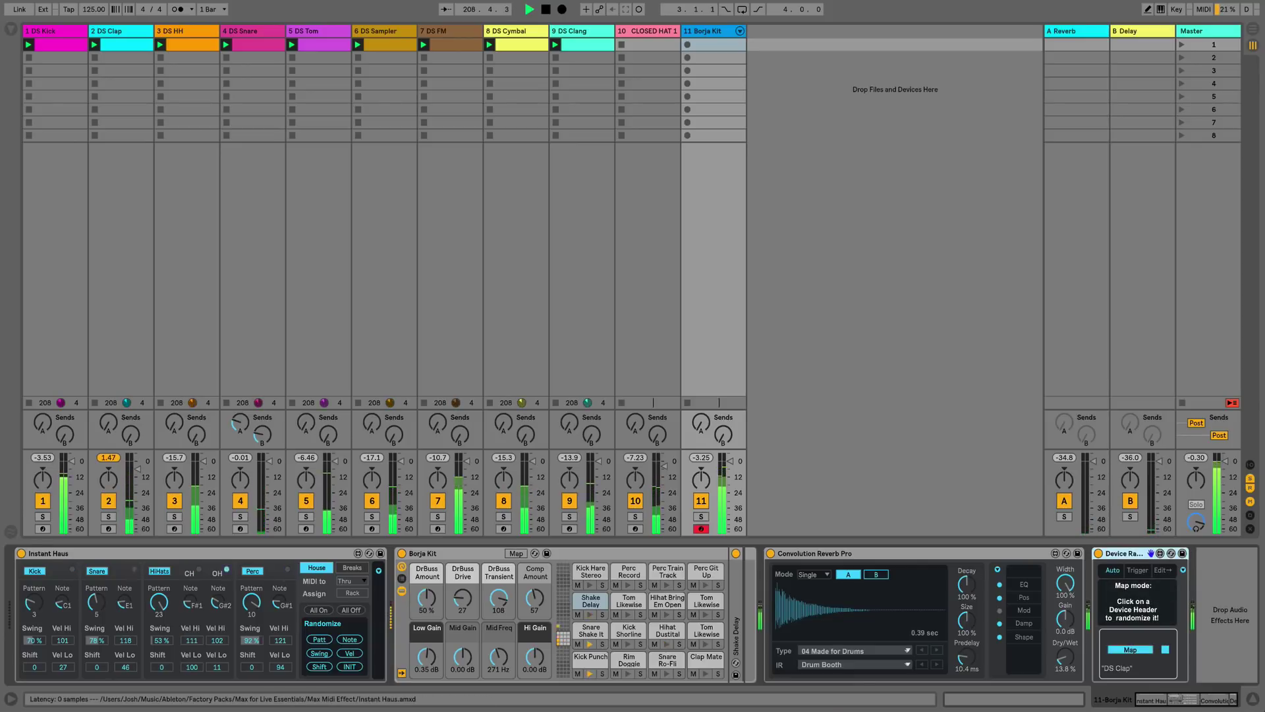
left_click(74, 554)
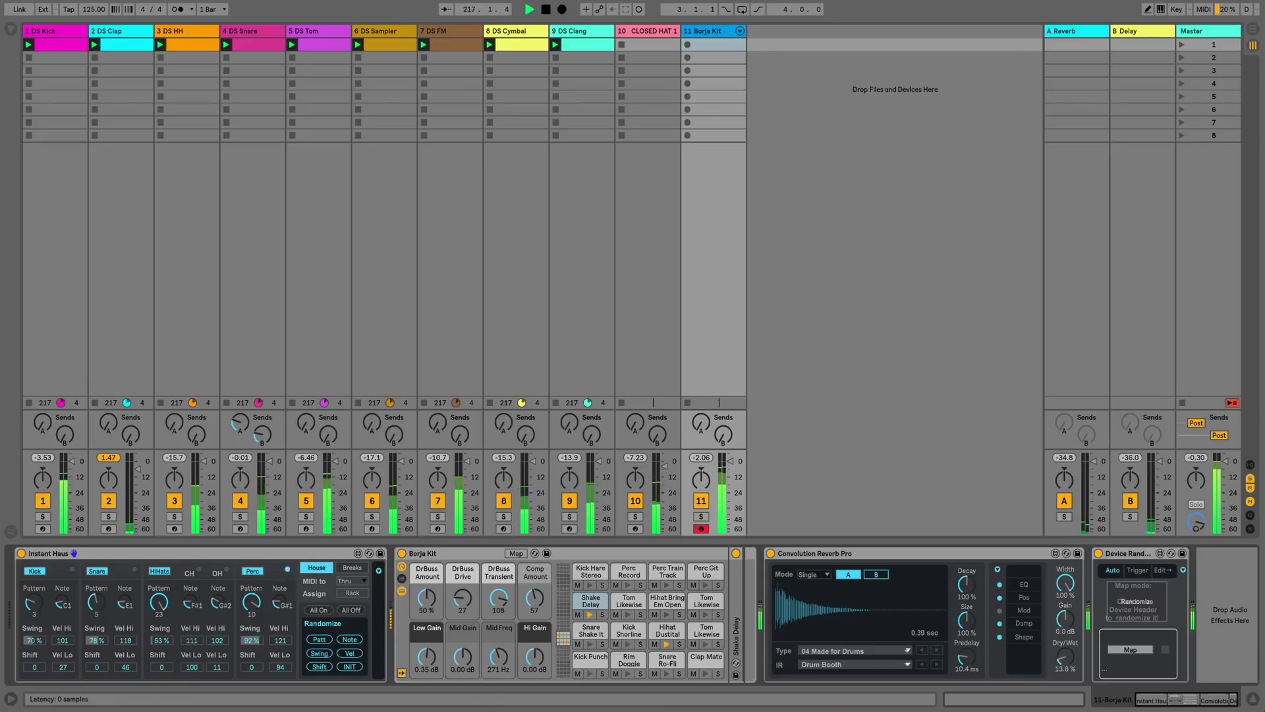
- Select the Borja Kit drum rack and show its chain list
left_click(442, 554)
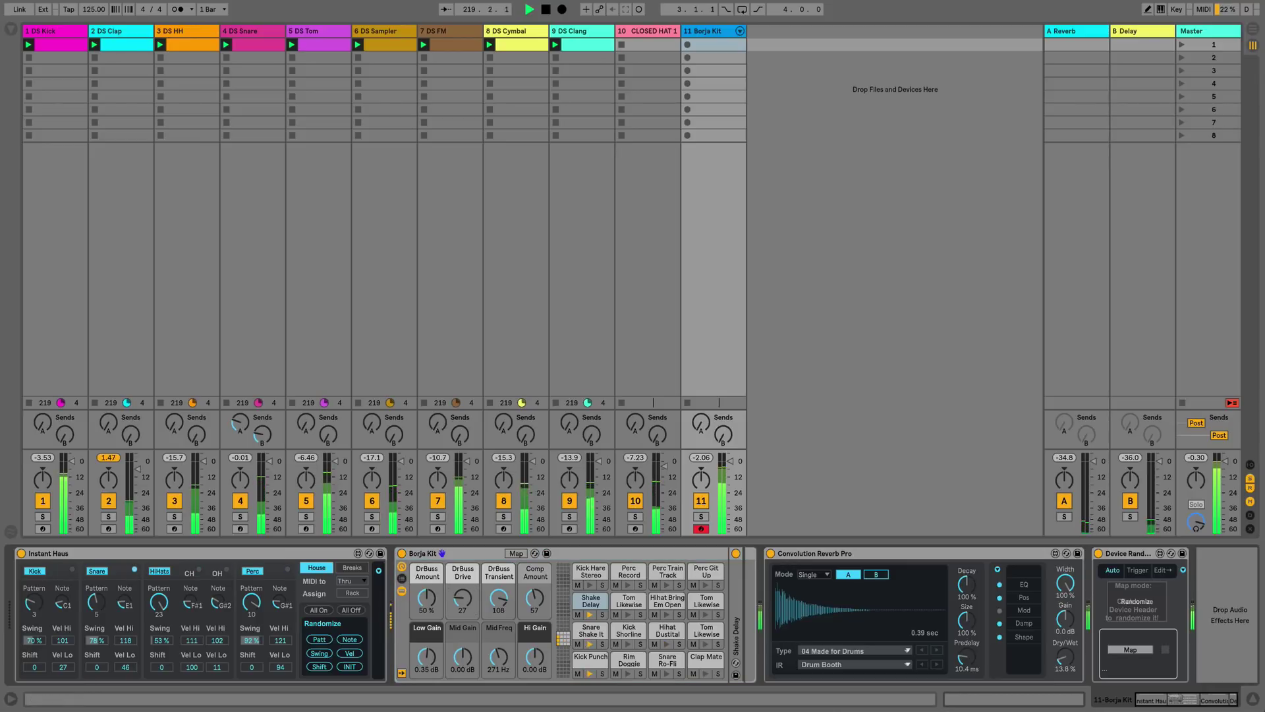
left_click(402, 578)
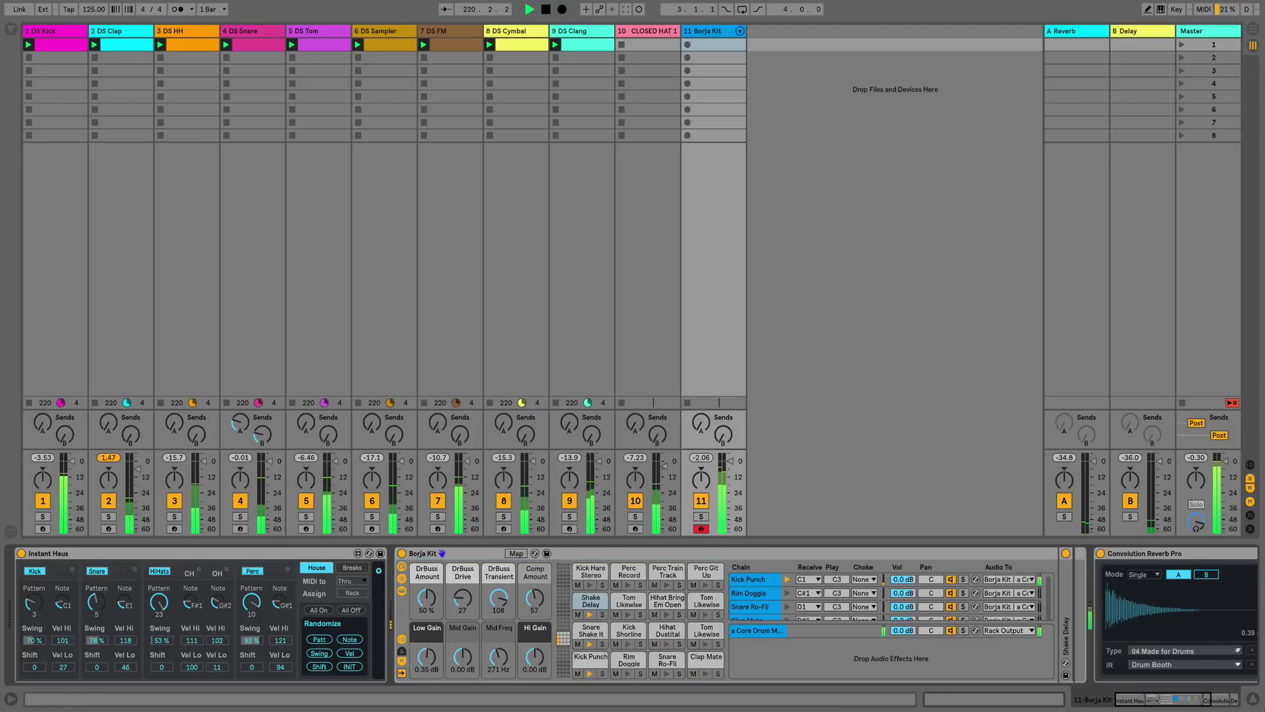